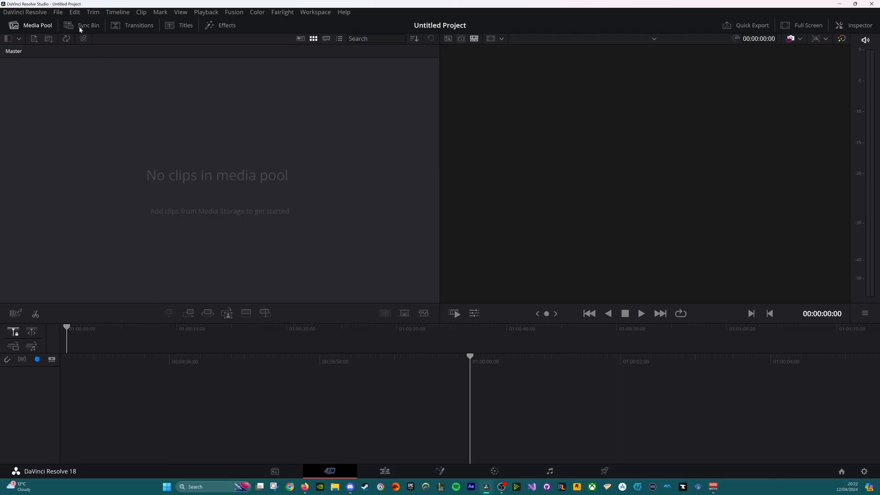
Set the project's timeline resolution to a custom vertical 1080 x 1920 and save the project settings.
click(58, 12)
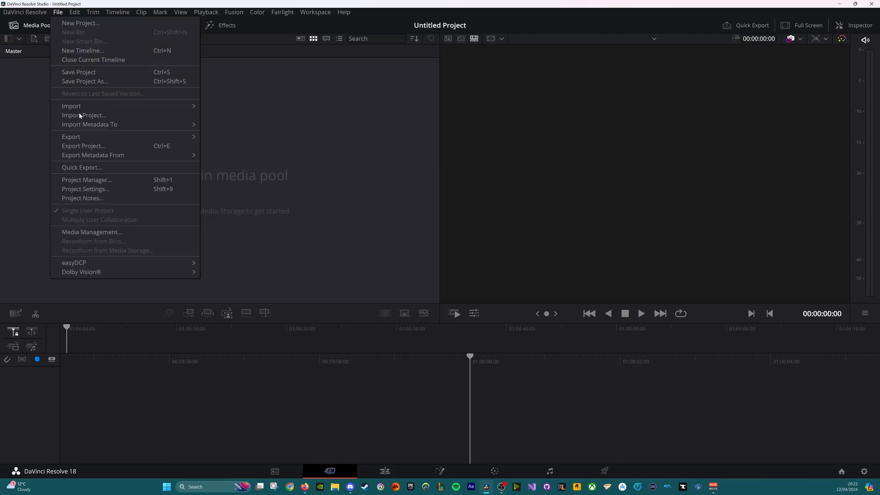
click(87, 189)
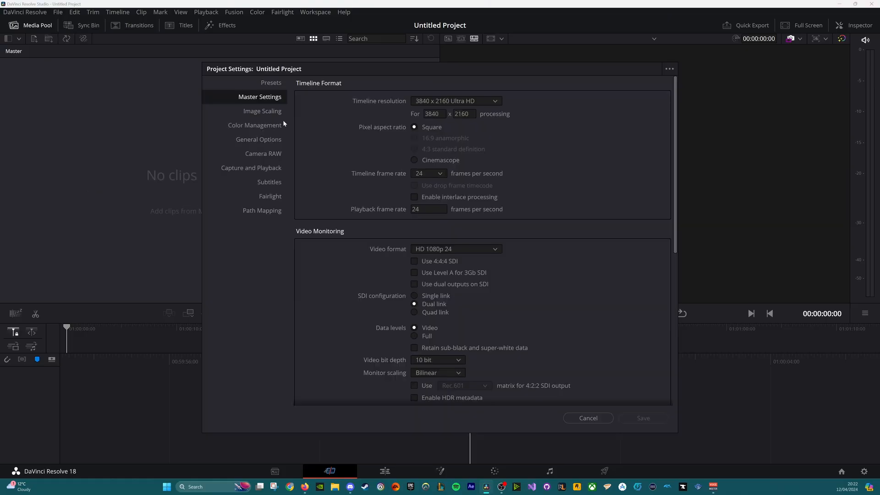
click(459, 106)
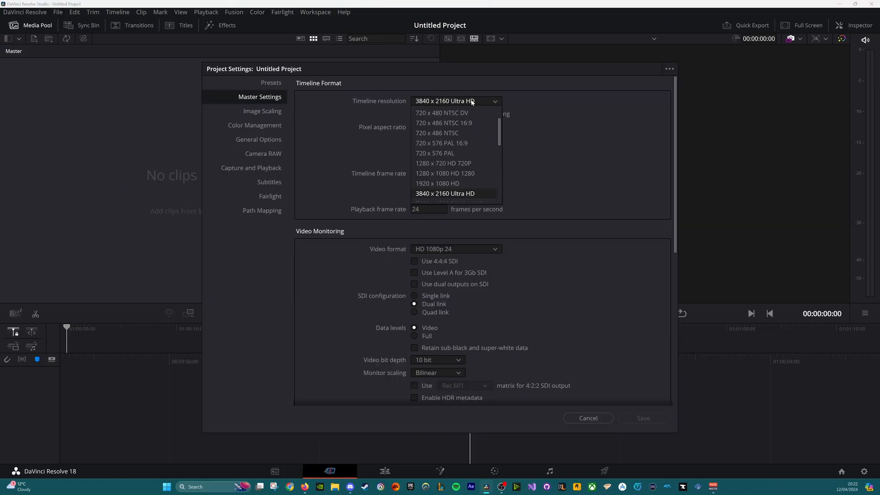
click(447, 182)
click(421, 114)
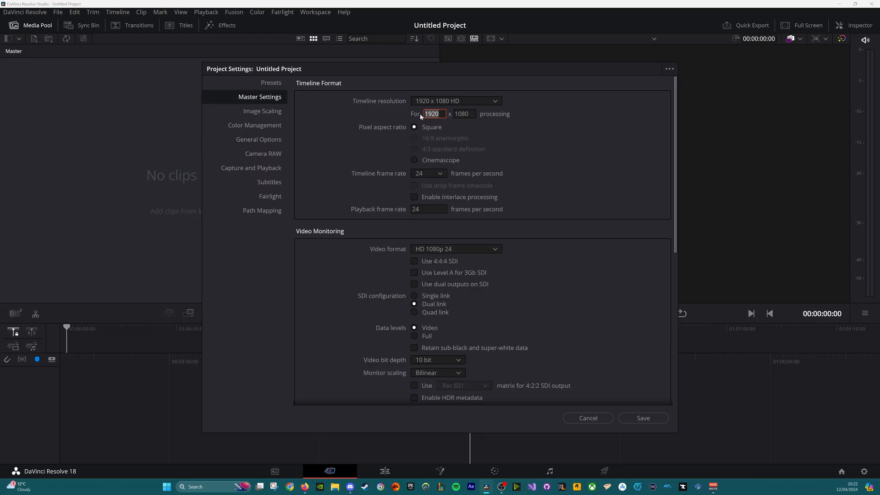
text(10)
key(Tab)
text(1920)
click(598, 134)
click(650, 418)
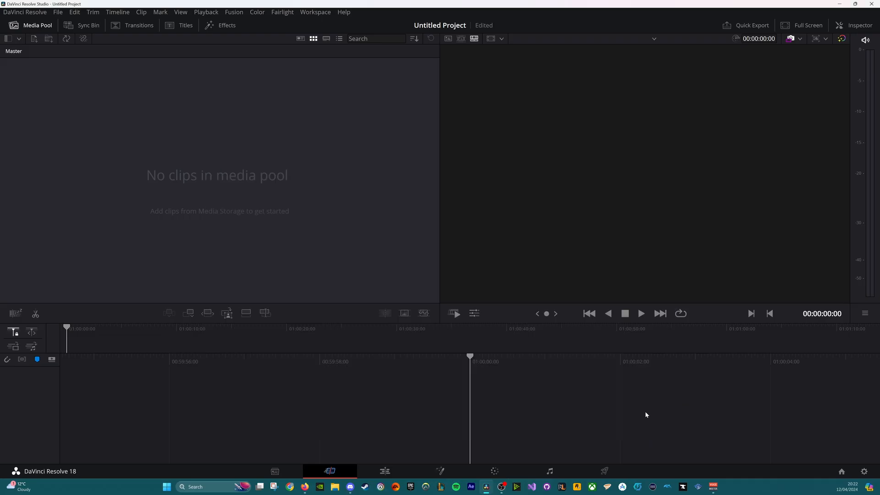
Place the NI Lav Jump Block Catch.mp4 clip at the start of Timeline 1 on the first video and audio tracks.
right_click(255, 127)
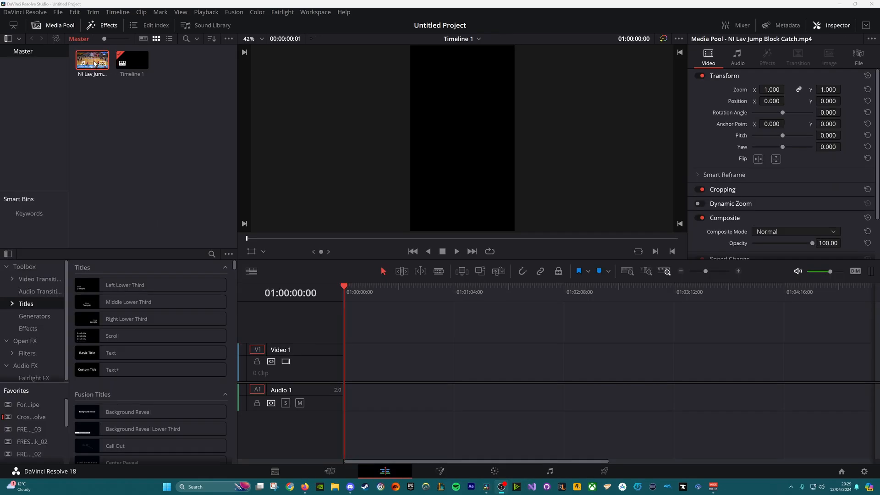
drag(94, 63, 347, 362)
Find where the play begins and trim the start of the clip to about 01:00:08:29.
drag(349, 292, 369, 291)
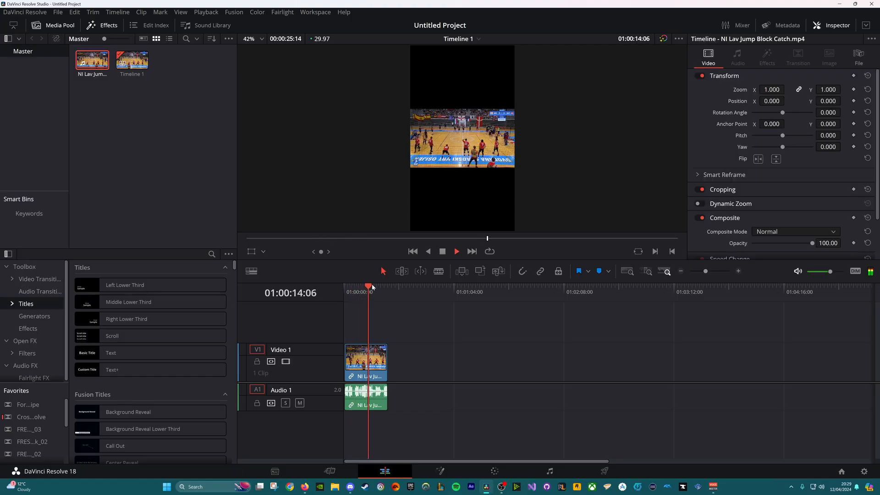
click(367, 290)
drag(368, 292, 357, 291)
key(space)
key(space)
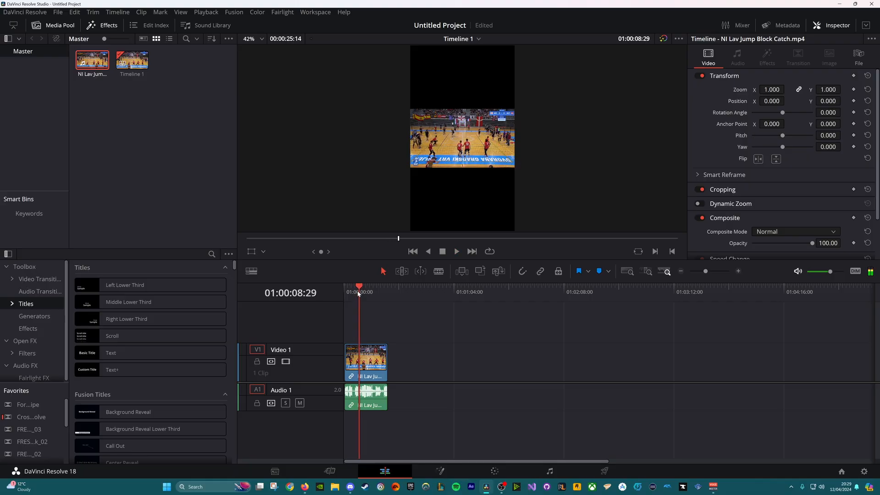
click(354, 397)
drag(350, 358, 360, 358)
Trim the end of the clip to leave about 4 seconds 20 frames and move it to the start of the timeline.
key(space)
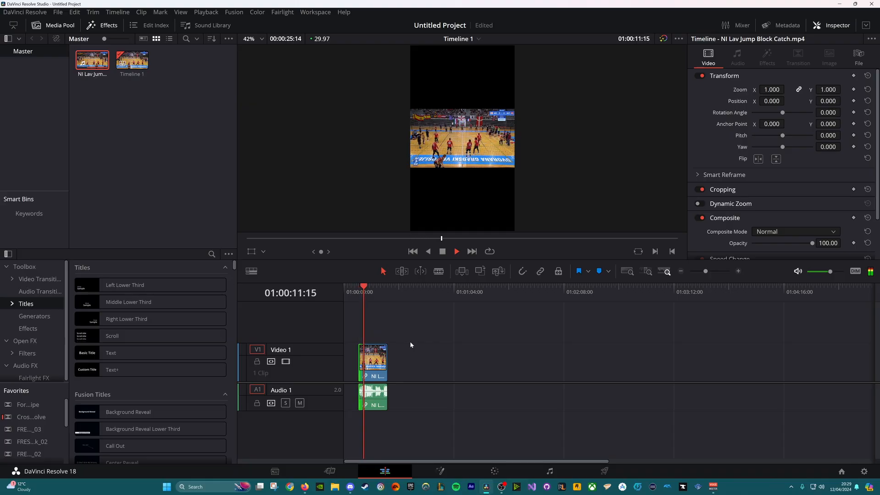
key(space)
drag(410, 404, 347, 366)
drag(351, 294, 327, 291)
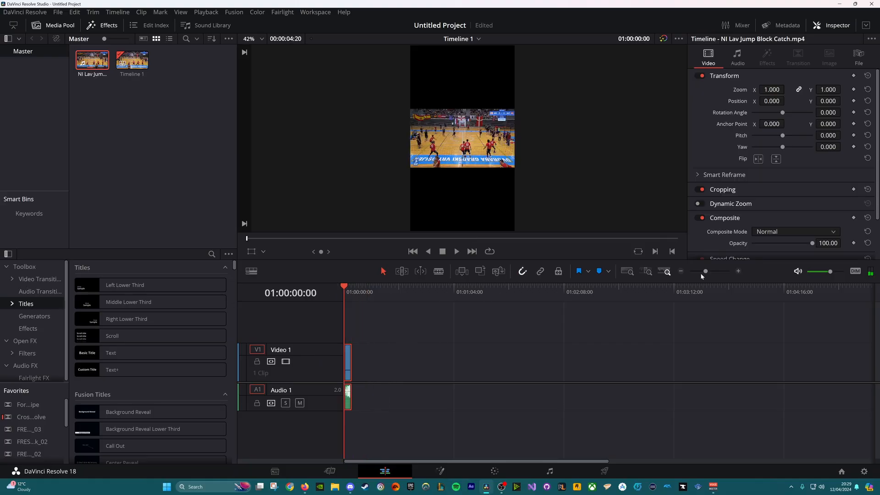
Reframe only the video at the clip's start with zoom 3.890 and position X 1248, Y 477.
click(739, 271)
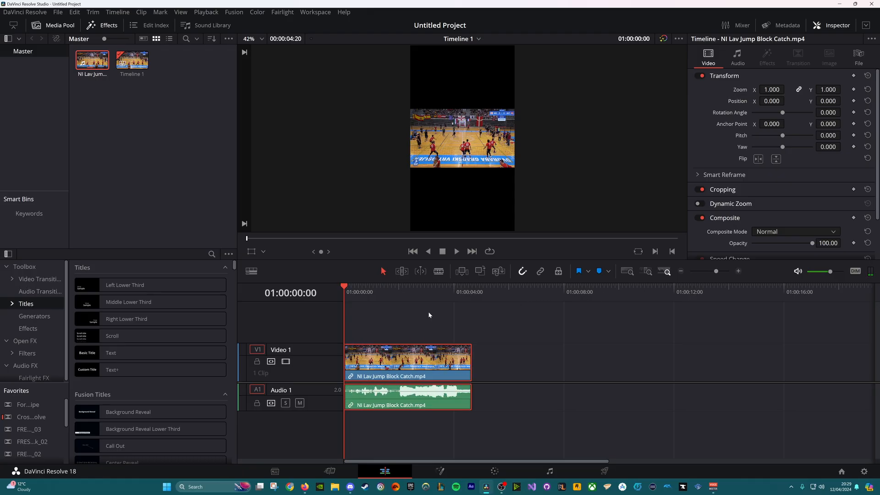
alt+click(412, 349)
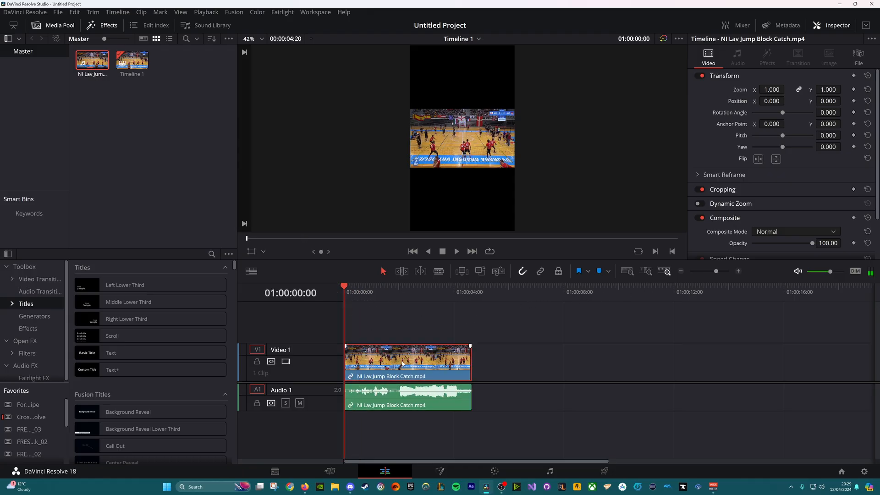
mouse_move(781, 90)
mouse_down()
mouse_move(807, 90)
mouse_move(773, 90)
mouse_move(787, 100)
mouse_move(768, 101)
mouse_up()
key(space)
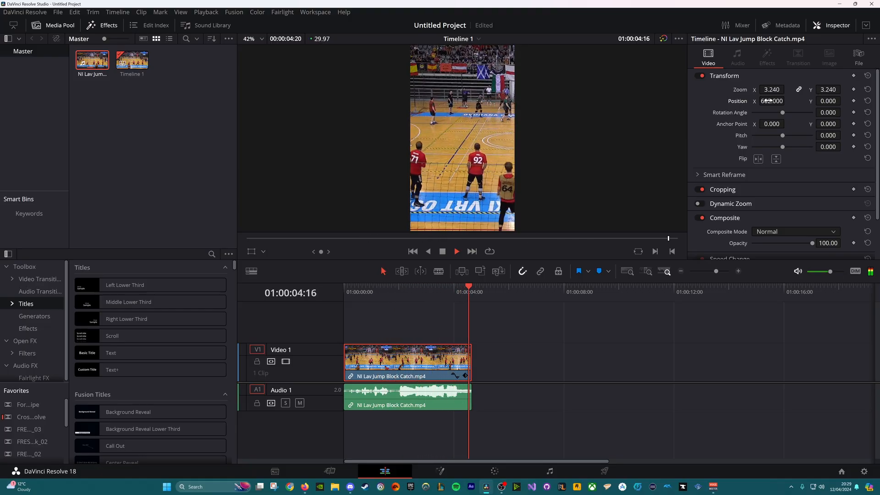
key(Home)
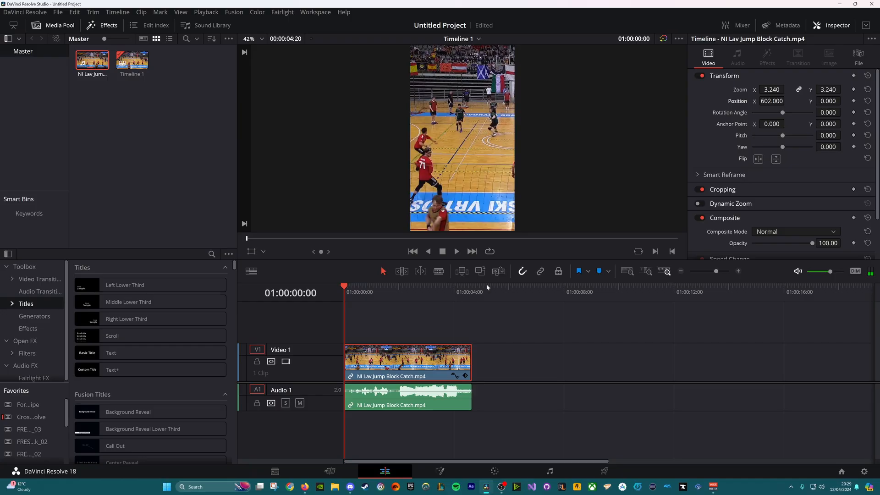
mouse_move(763, 91)
mouse_down()
mouse_move(774, 92)
mouse_move(766, 102)
mouse_up()
drag(833, 104, 780, 120)
Keyframe the video's zoom and position at 01:00:01:08 and at the start of the clip.
key(space)
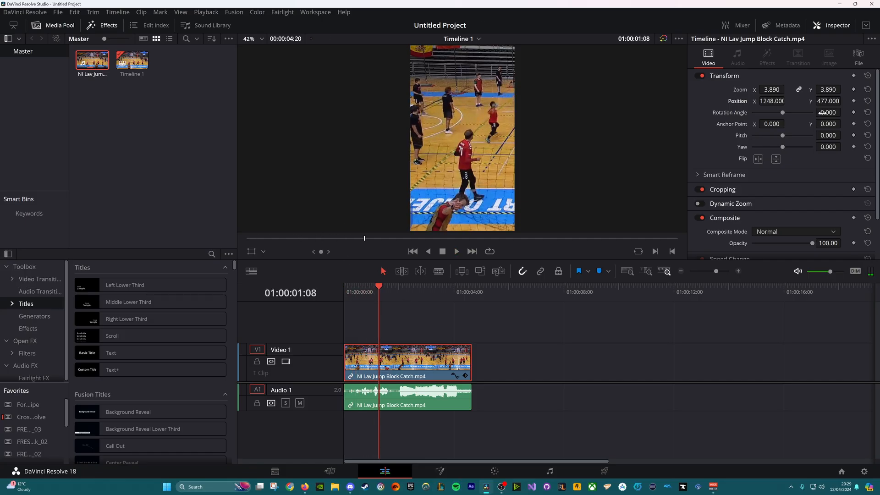
click(853, 89)
click(346, 296)
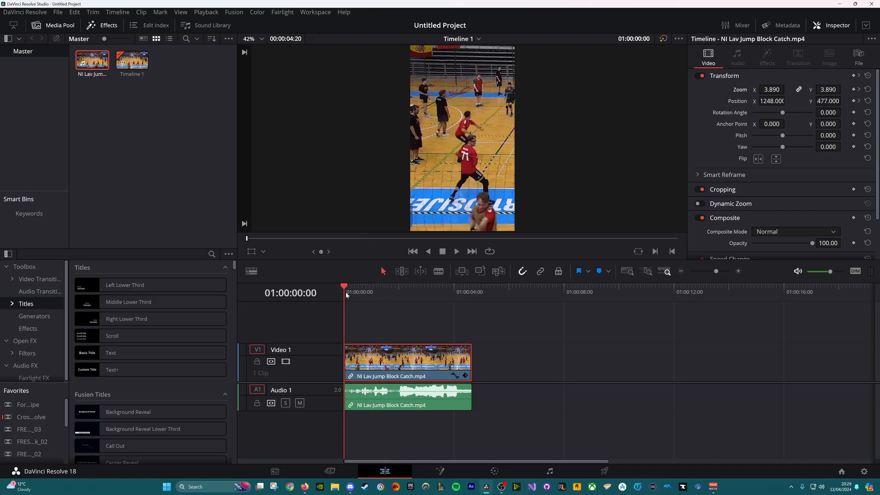
click(853, 90)
click(859, 101)
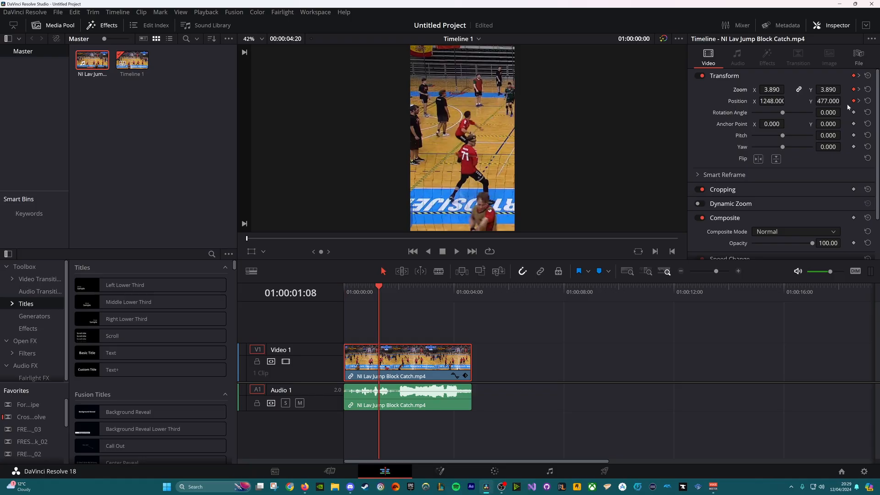
Set the position keyframe at 01:00:01:08 to X 672, Y -397 and play back the camera move.
drag(779, 101, 775, 101)
drag(836, 100, 786, 125)
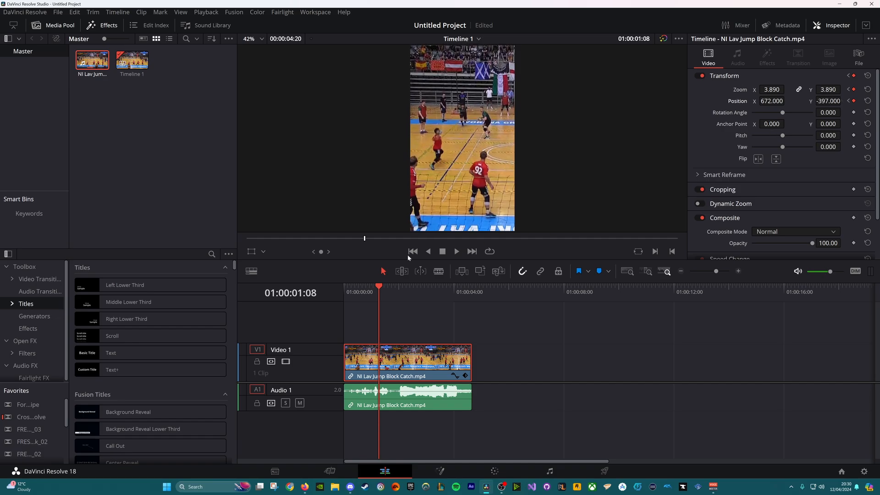
click(345, 289)
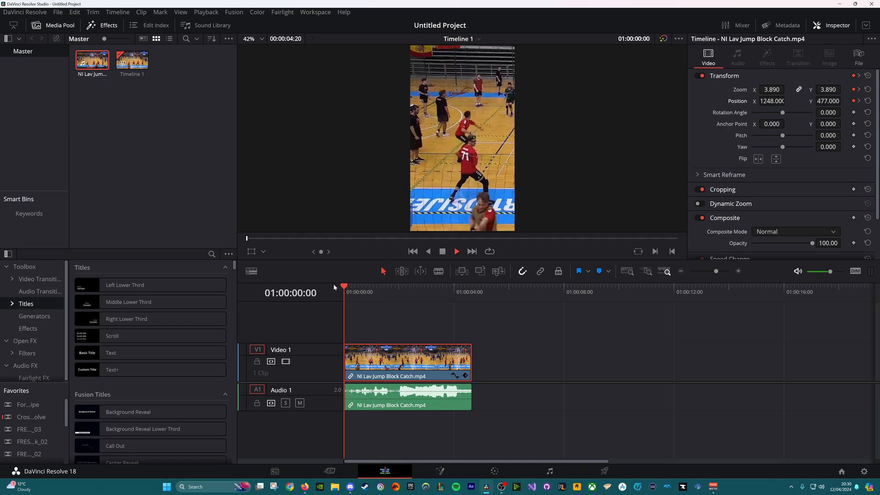
key(space)
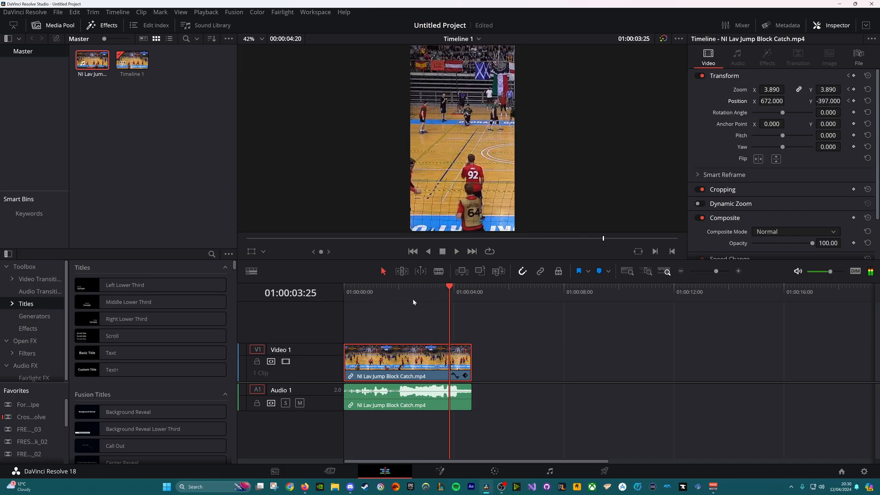
Show the retime controls on the video clip and add a speed point at the 01:00:01:08 keyframe.
click(371, 292)
right_click(401, 355)
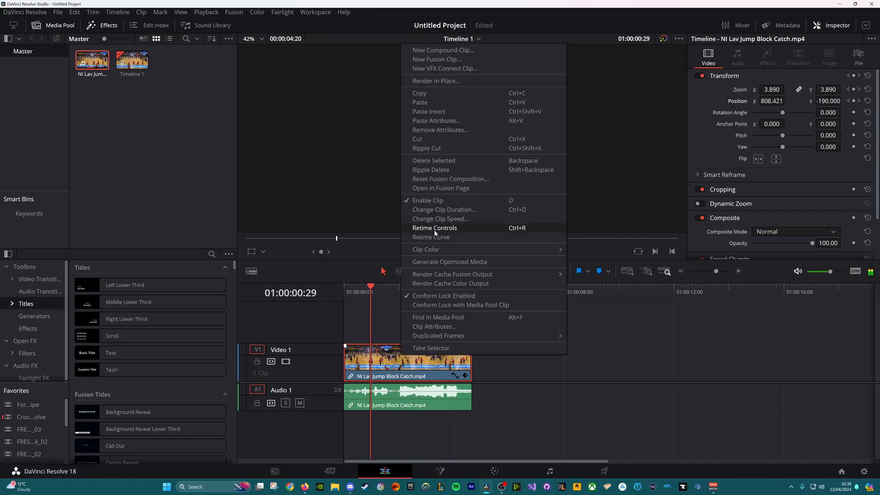
click(434, 228)
click(858, 100)
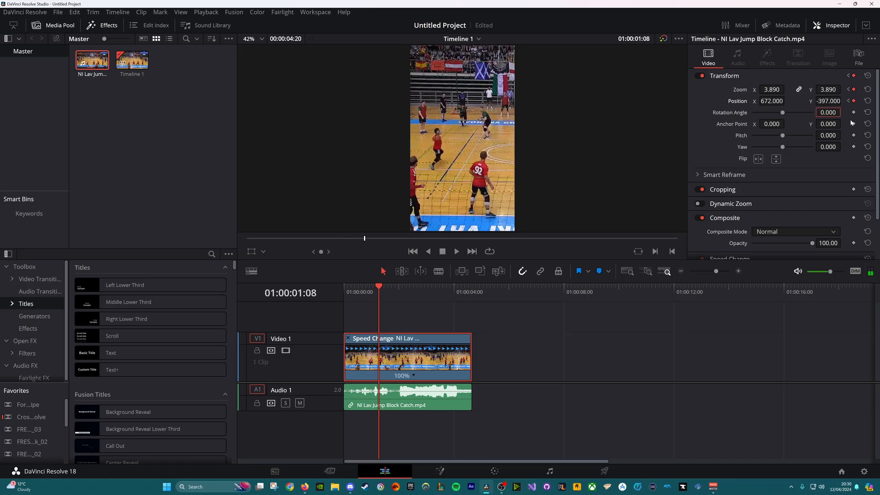
click(414, 377)
click(427, 389)
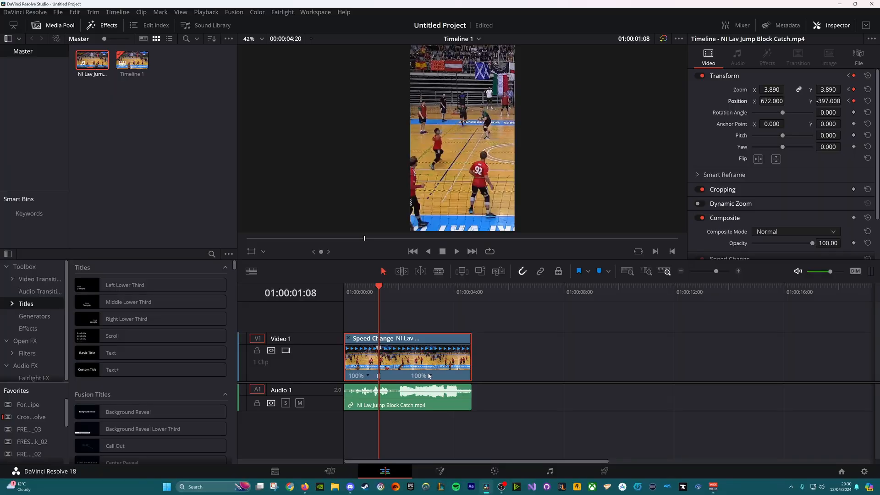
Change the speed of the video segment after the speed point to 50%.
click(430, 375)
mouse_move(485, 410)
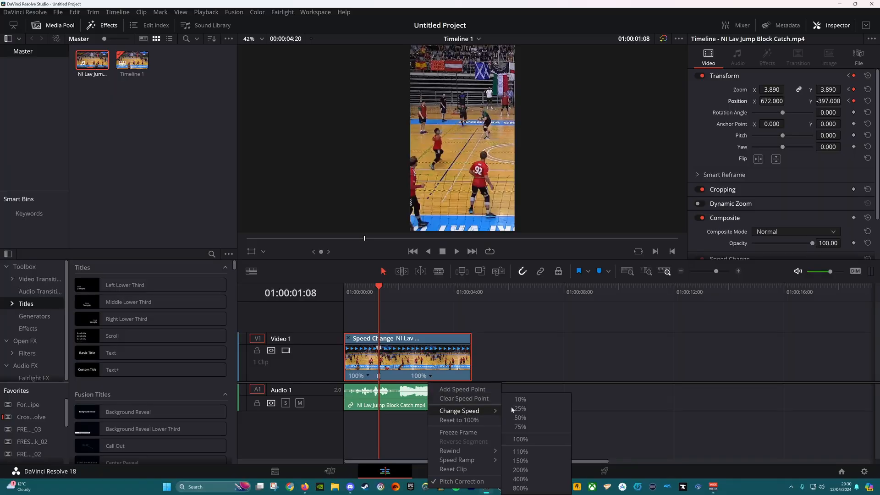
click(537, 419)
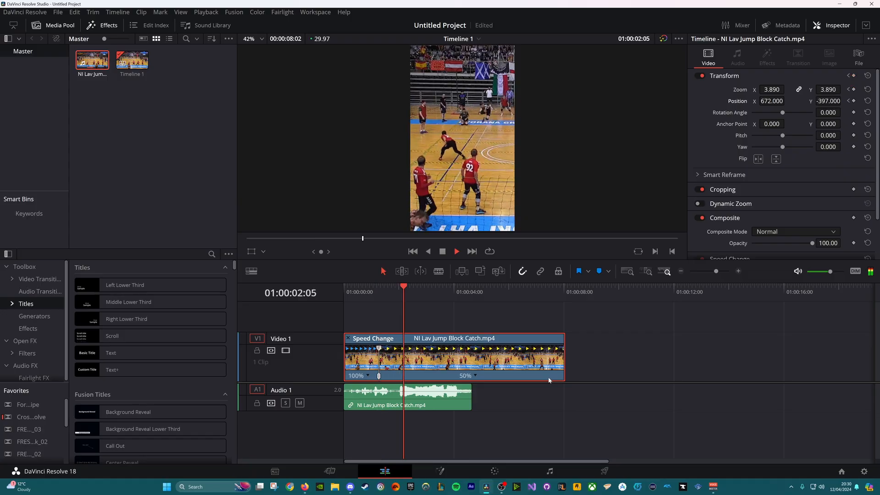
Trim the end of the audio clip back to the speed point at 01:00:01:08.
drag(409, 291, 378, 290)
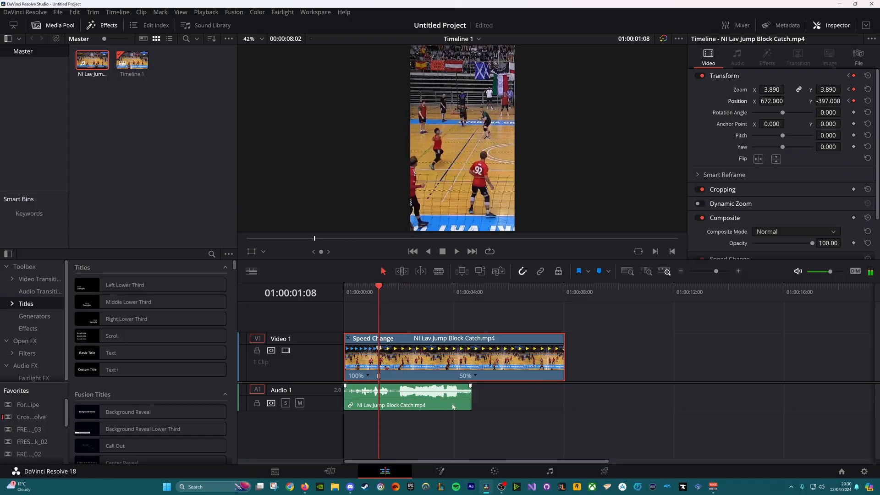
drag(467, 393, 378, 392)
Add a second speed point at 01:00:03:26 and reset the video segment after it to 100% speed.
key(space)
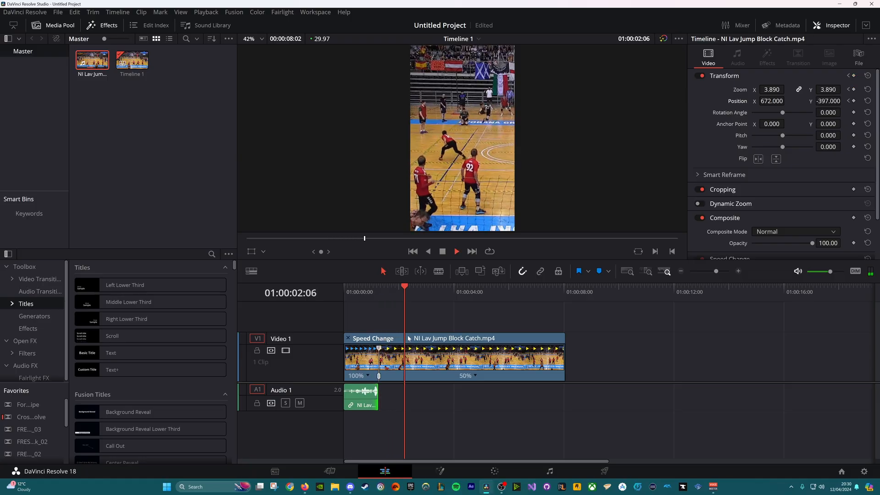
key(space)
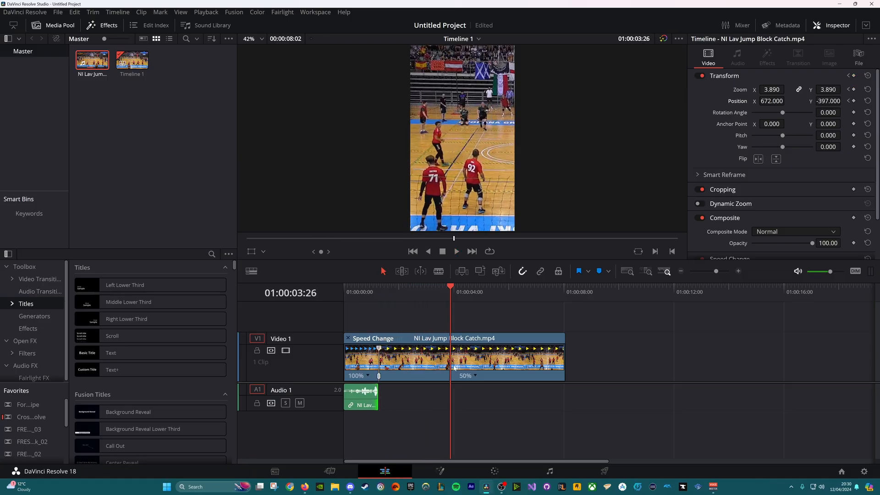
click(476, 376)
click(499, 387)
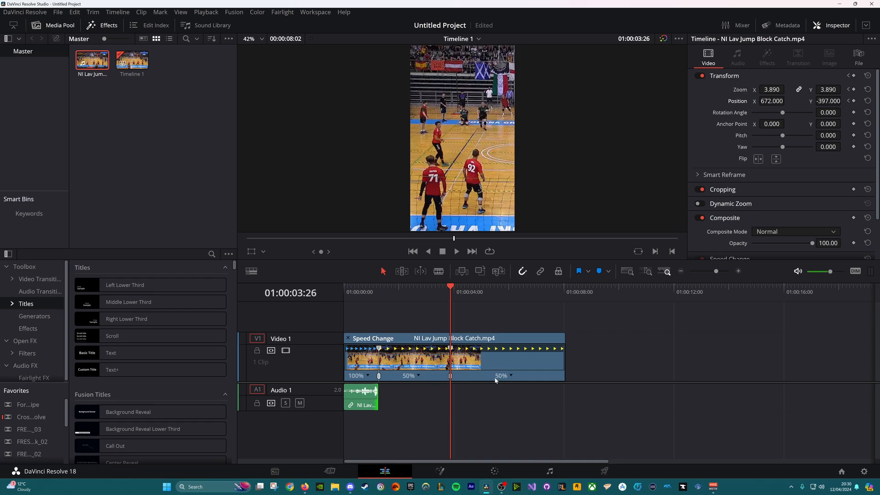
click(506, 376)
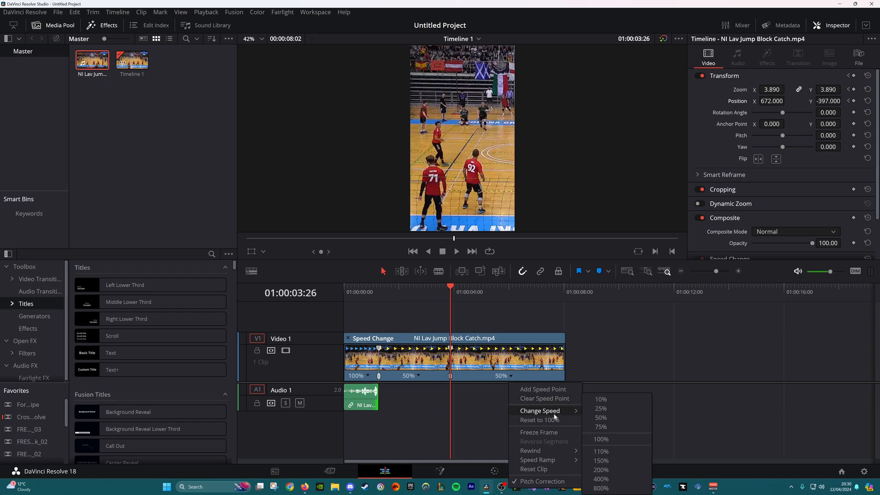
click(551, 420)
Play the last segment and trim the end of the video clip to 01:00:05:15.
key(space)
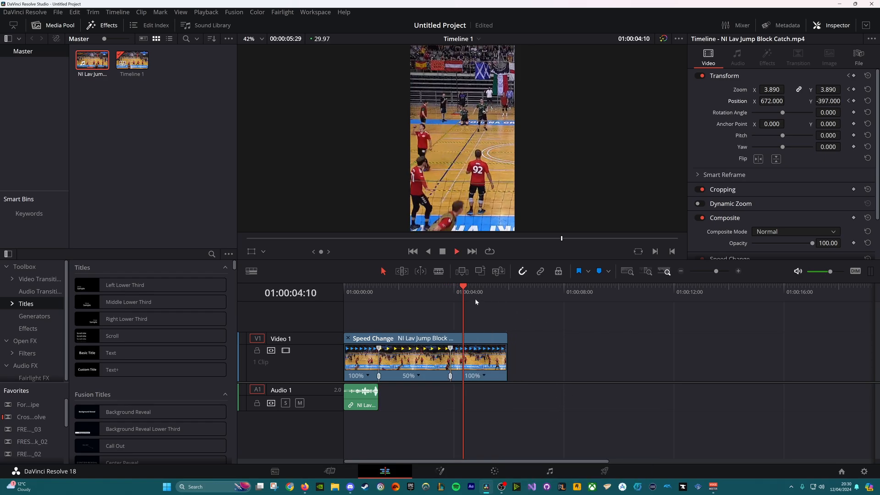
key(space)
drag(504, 360, 491, 360)
Play through the slow-motion section, keyframe the video's position at 01:00:03:29, and continue playback to the clip's end.
drag(460, 293, 451, 295)
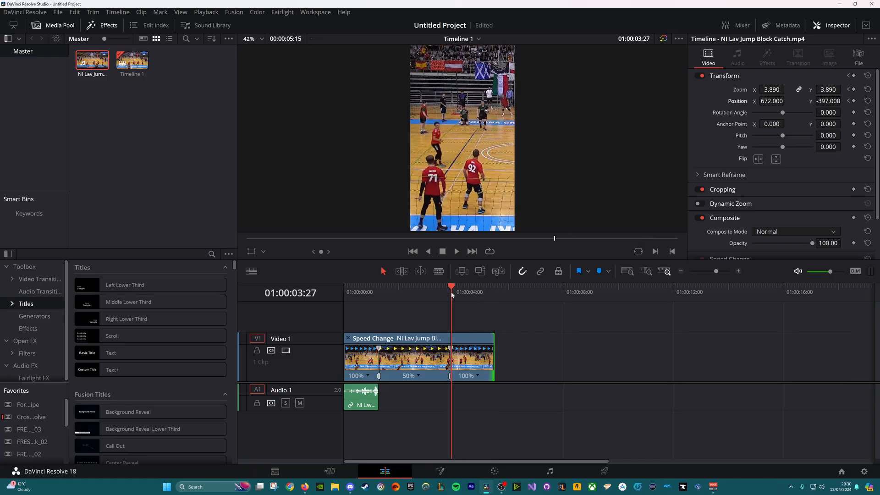
click(382, 293)
key(space)
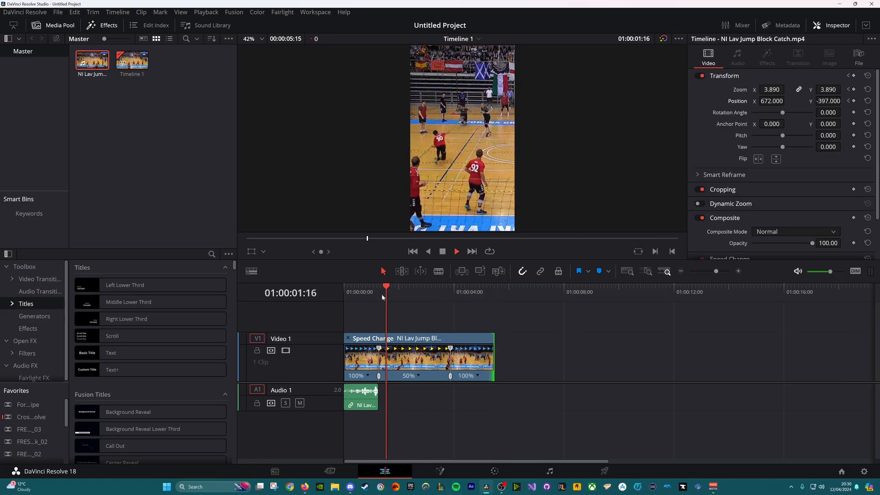
key(space)
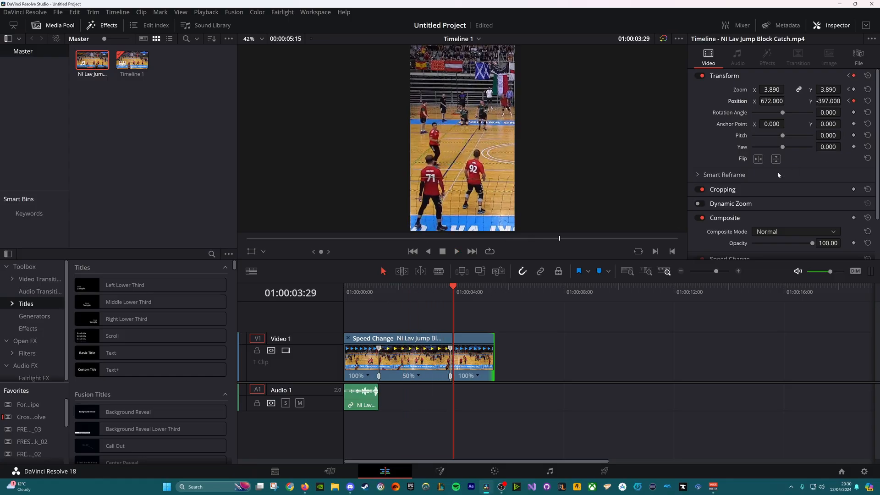
key(space)
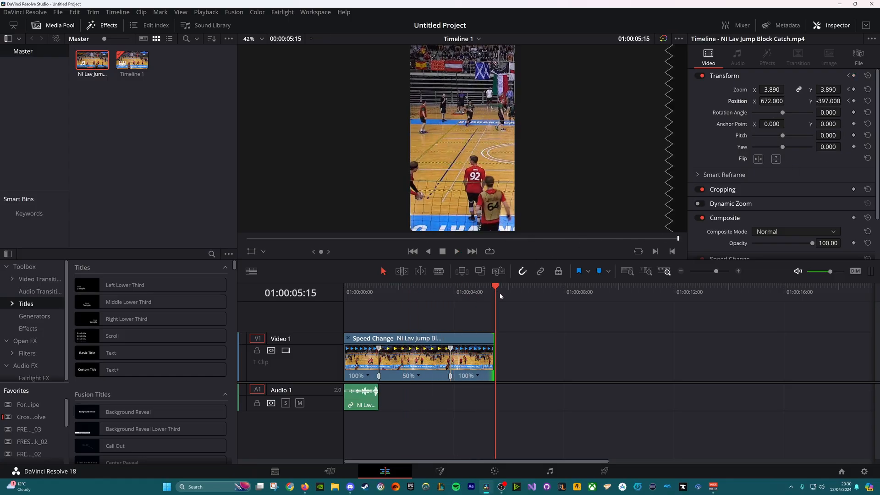
Play the reframed clip from the start to review the slow-motion section, and return to the beginning.
click(452, 295)
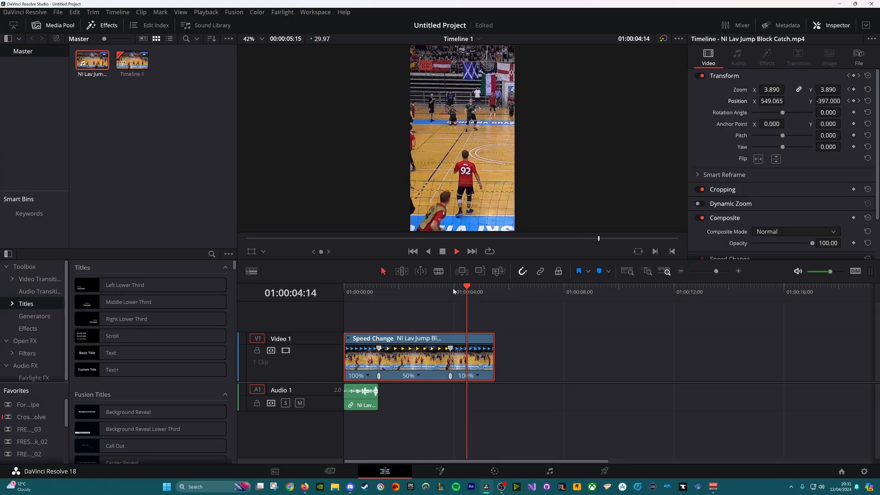
click(379, 294)
click(341, 290)
key(space)
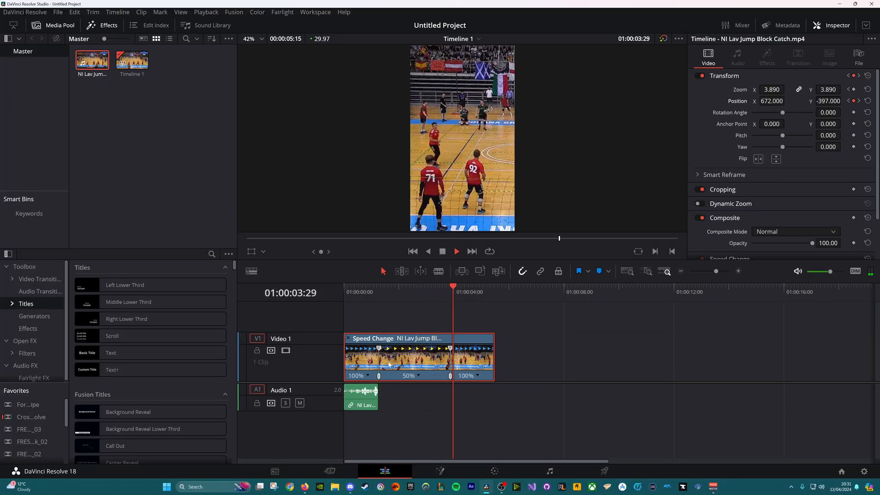
drag(369, 291, 343, 291)
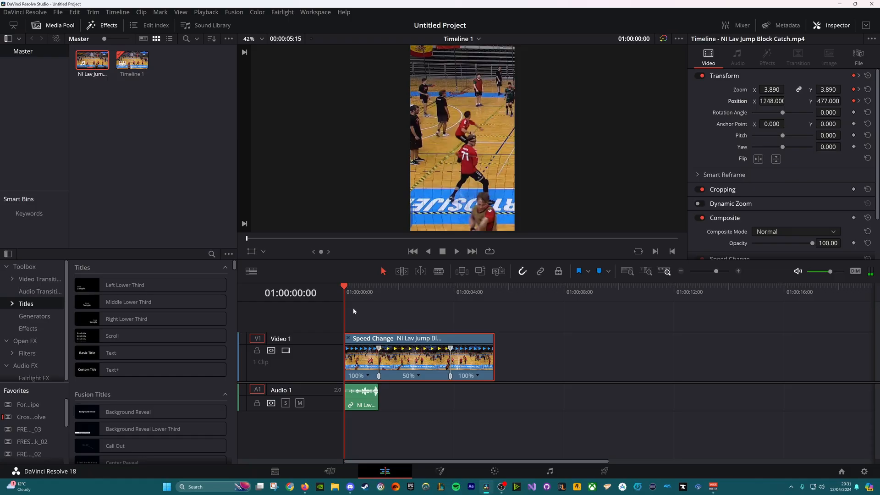
On the Color page, apply the Cinematic V1 - Standard - (10) LUT to the clip's node.
click(493, 472)
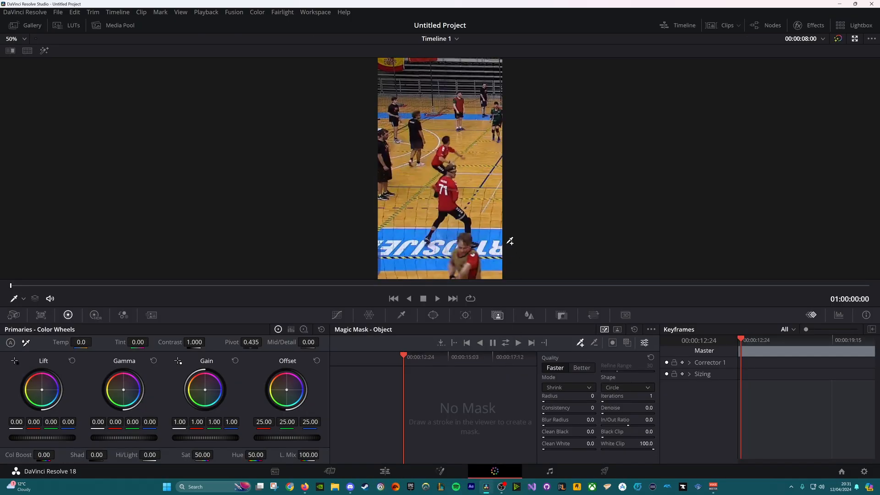
click(711, 25)
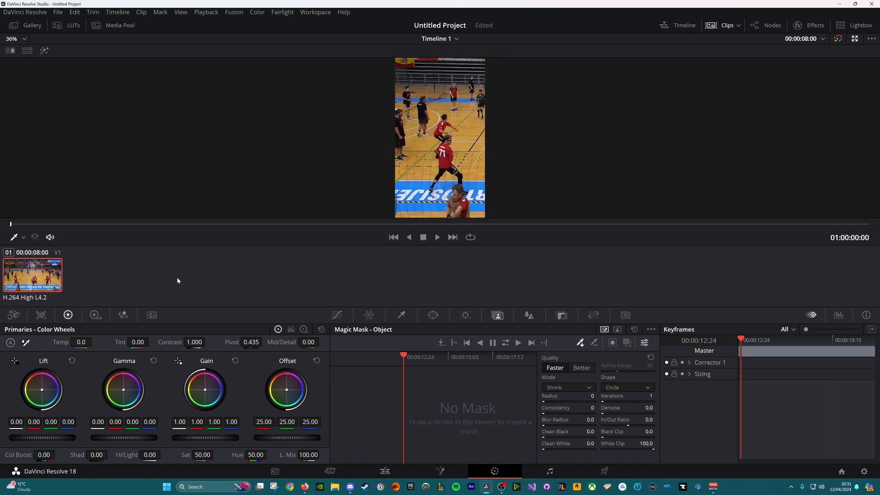
click(67, 25)
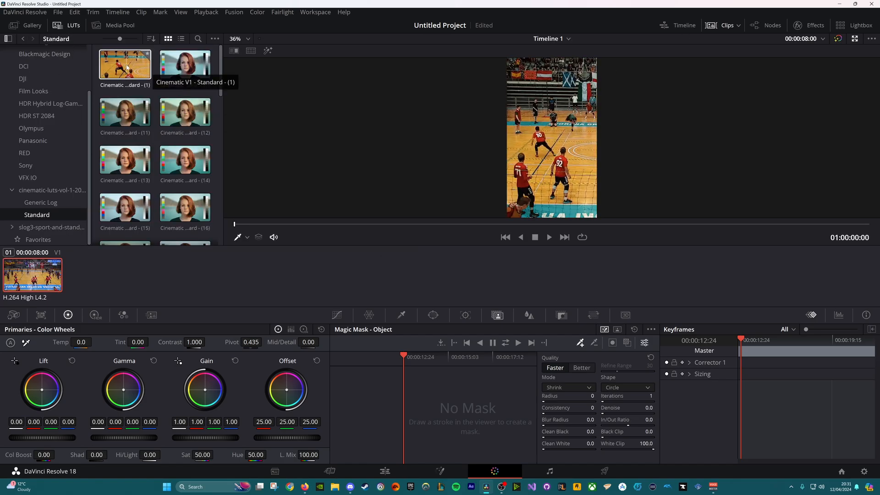
right_click(179, 69)
click(196, 74)
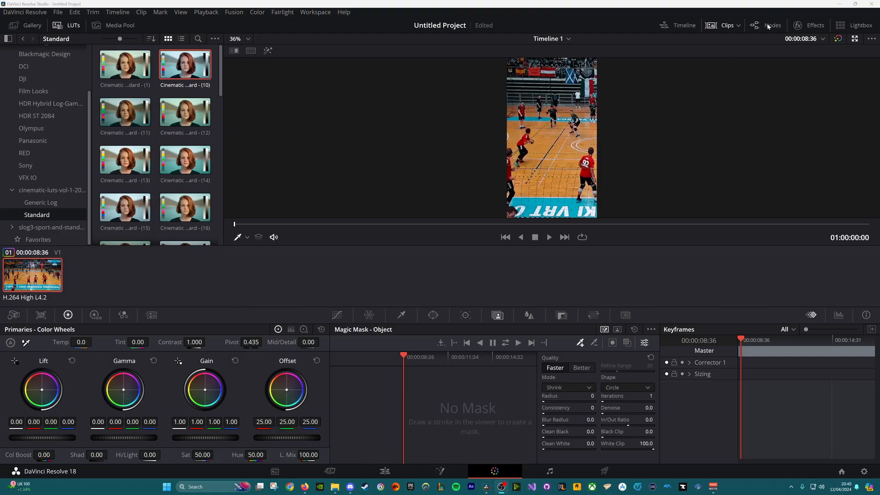
Show the node graph and reset the grade on the clip's node.
click(767, 27)
right_click(766, 88)
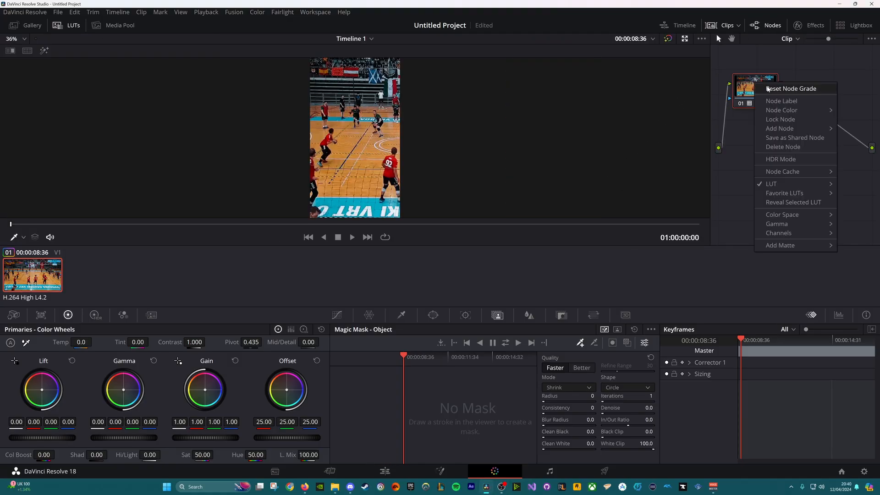
click(768, 88)
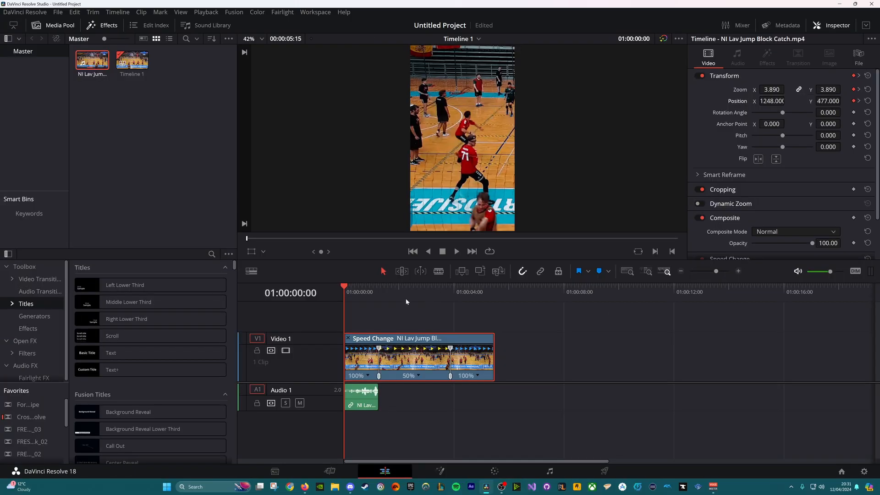
Paste a copy of the clip directly after the first one and trim its end to 01:00:06:12.
drag(379, 294, 343, 293)
drag(497, 292, 520, 293)
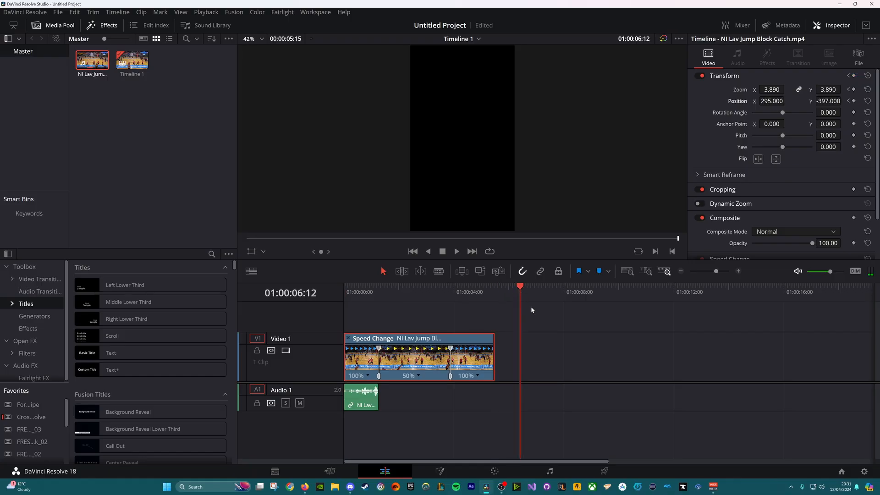
key(ctrl+v)
key(Up)
drag(522, 362, 496, 364)
drag(669, 363, 519, 364)
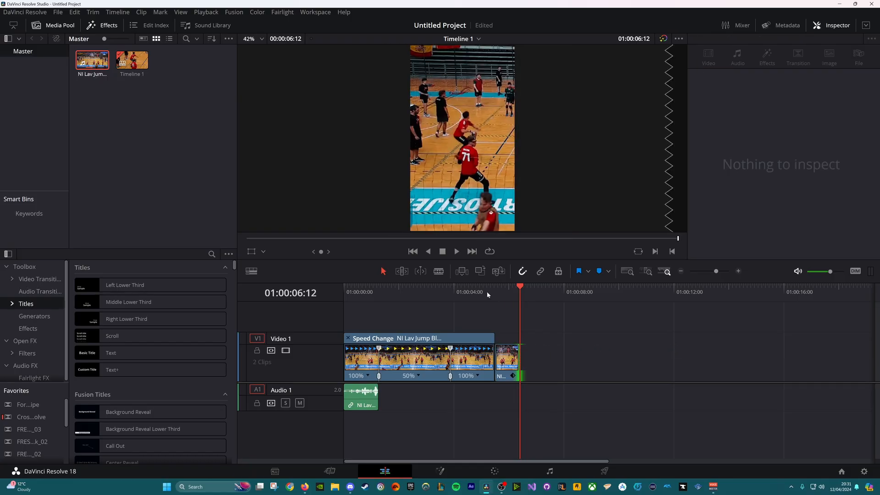
Search the video transitions for "flat le" and add FT_Flat Left at the cut between the two clips.
click(39, 282)
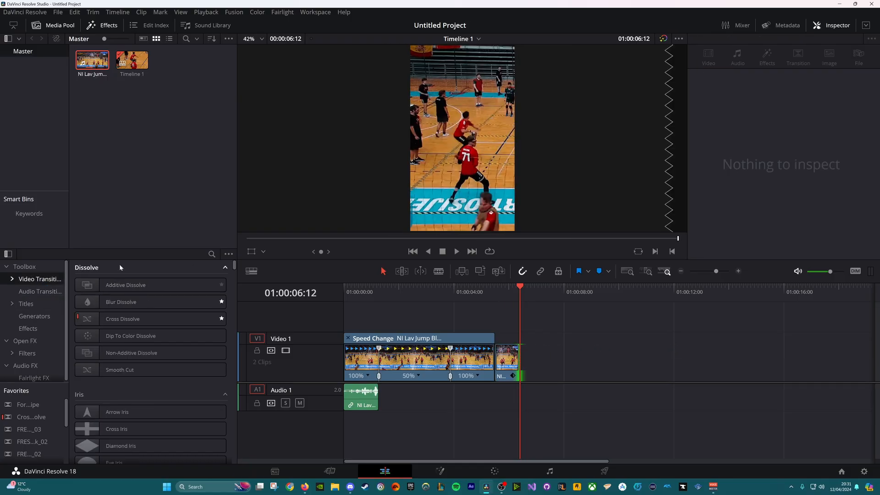
click(211, 255)
text(flat le)
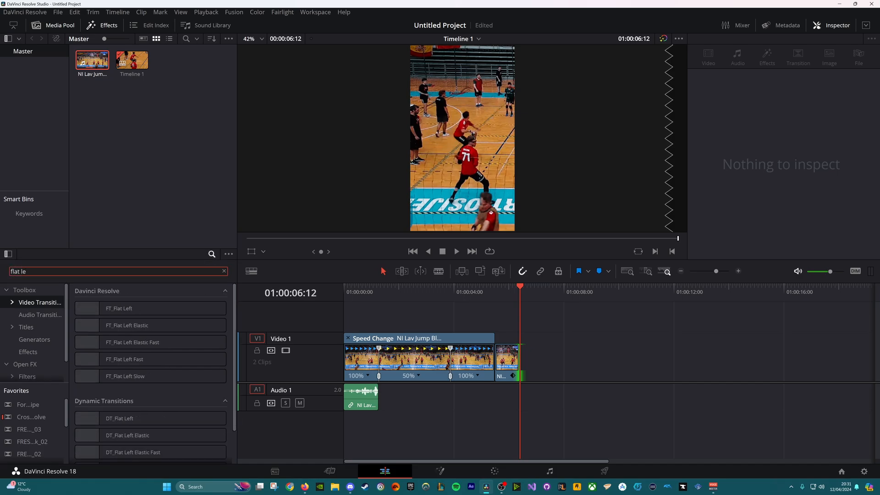
drag(167, 307, 496, 354)
click(481, 294)
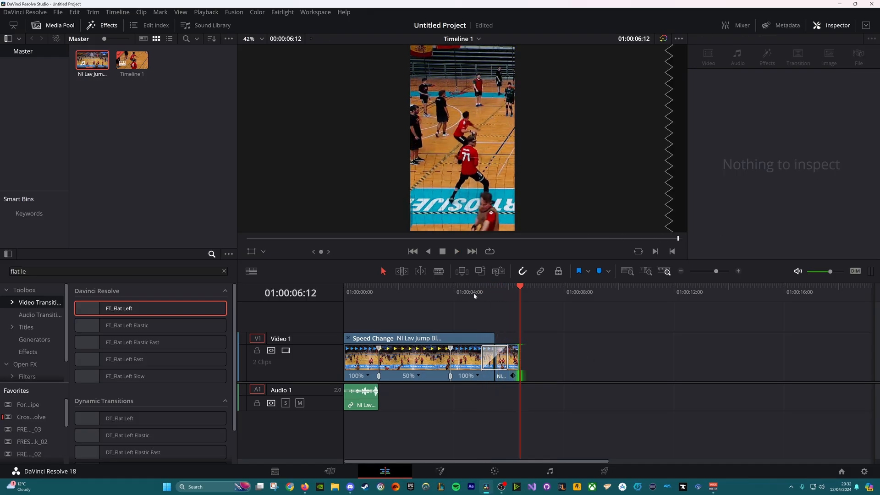
Clear the effects search and add a basic Text title on a new video track at the start of the timeline.
click(224, 270)
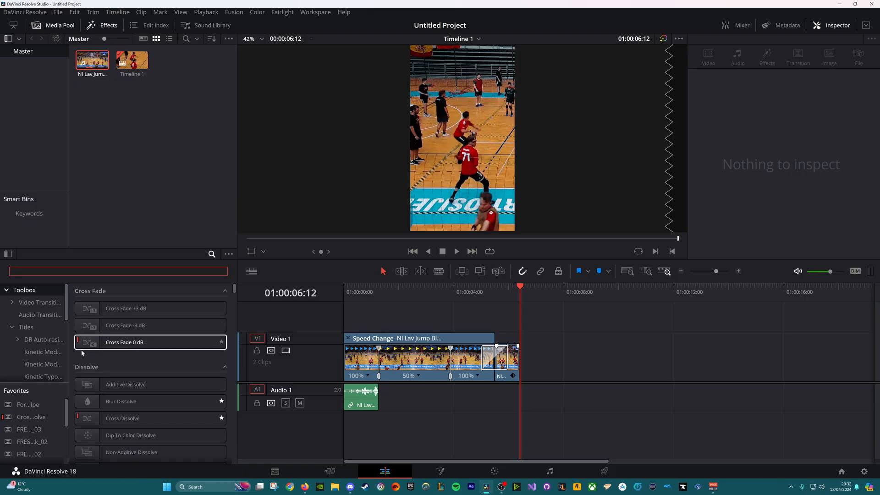
click(26, 327)
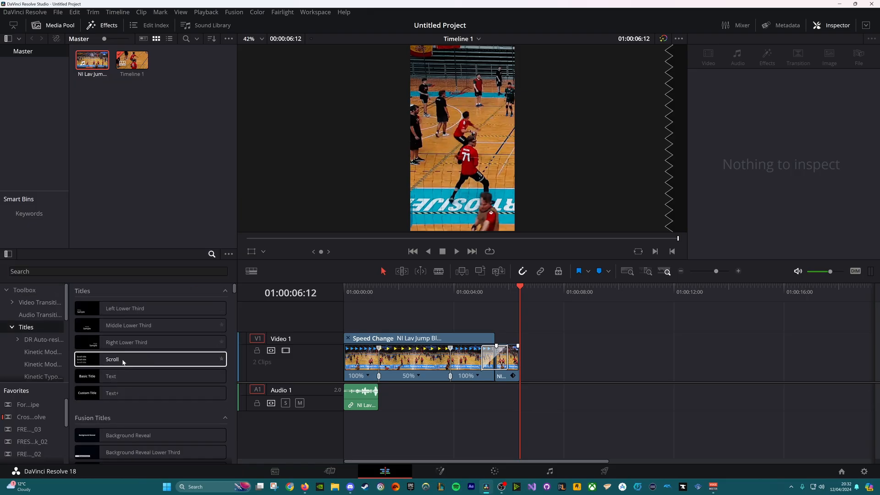
drag(133, 376, 388, 327)
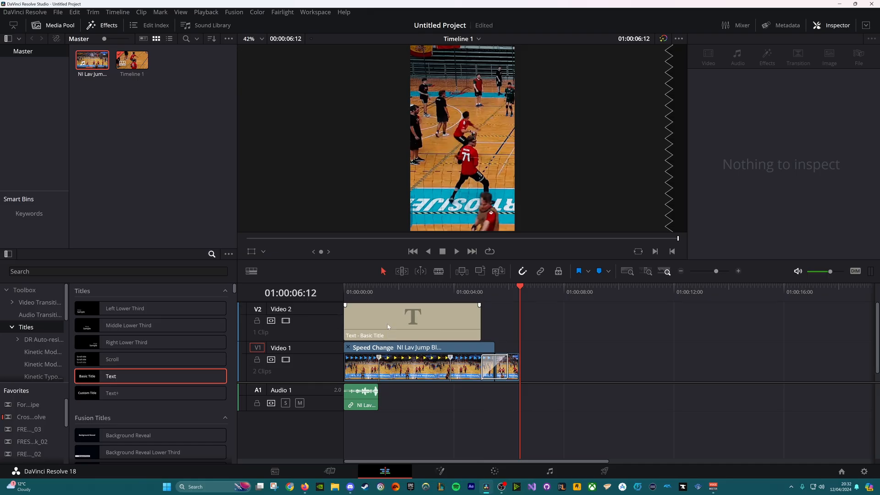
click(356, 312)
drag(393, 289, 336, 292)
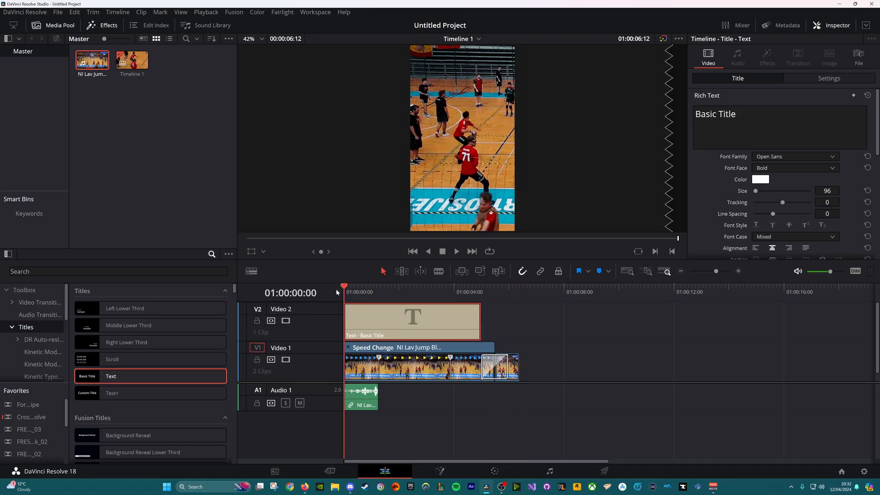
Replace the title's text with "SHOULDER" and "TRAP" on two lines.
drag(736, 114, 696, 114)
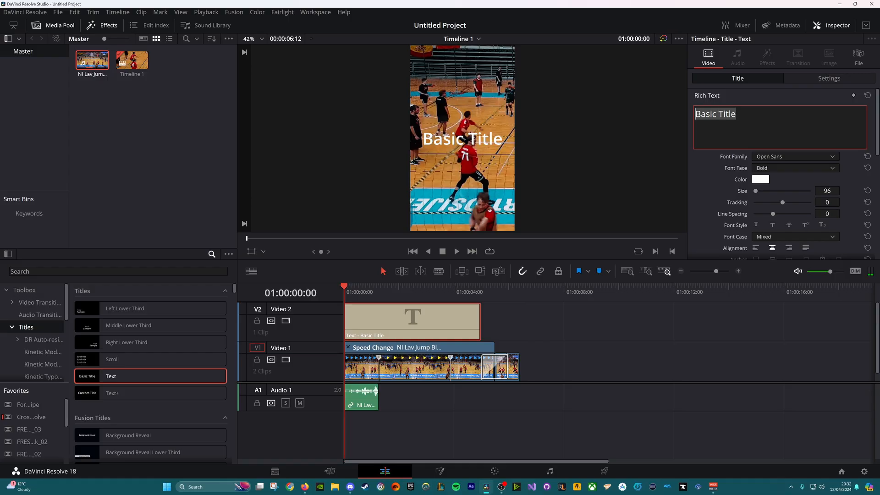
text(S)
text(OULDER)
text( TR)
key(BackSpace)
key(BackSpace)
key(BackSpace)
key(Return)
text(TRAP)
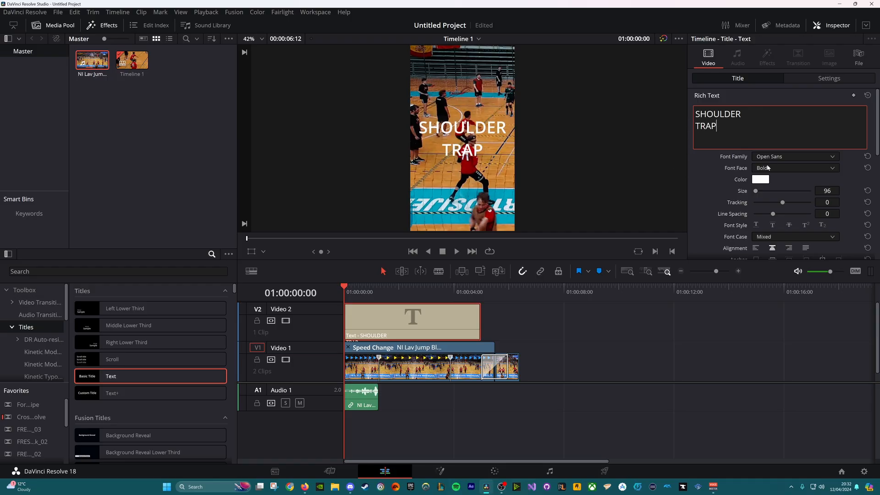
Set the title's font to OAF 300 and its line spacing to -47.
click(788, 157)
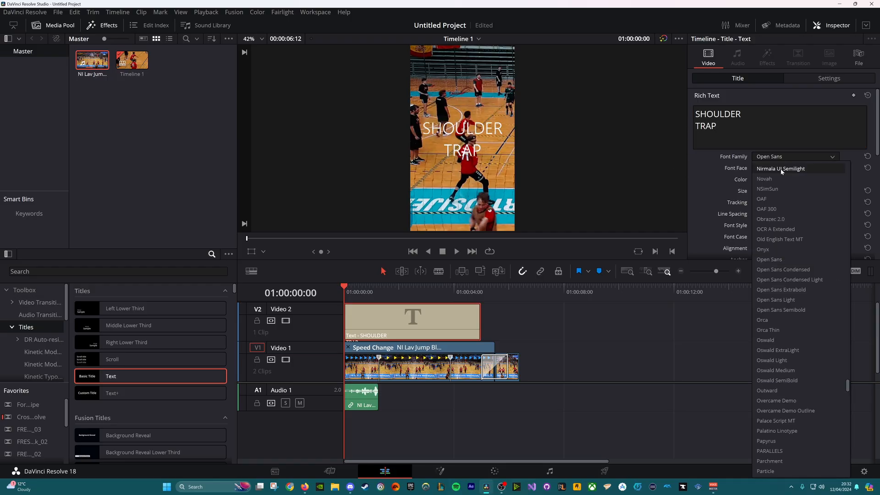
click(777, 210)
drag(778, 215, 771, 214)
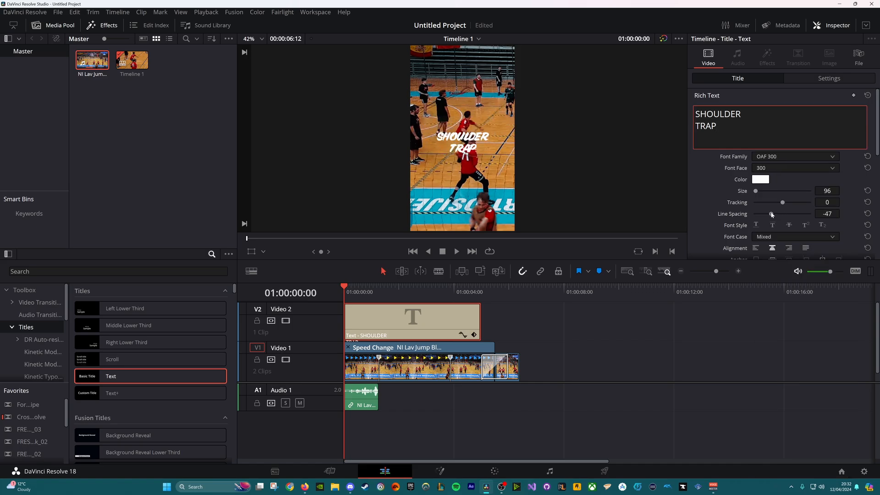
Color the word SHOULDER in the title red.
drag(717, 126, 695, 114)
click(768, 179)
click(471, 161)
drag(471, 161, 422, 152)
click(536, 327)
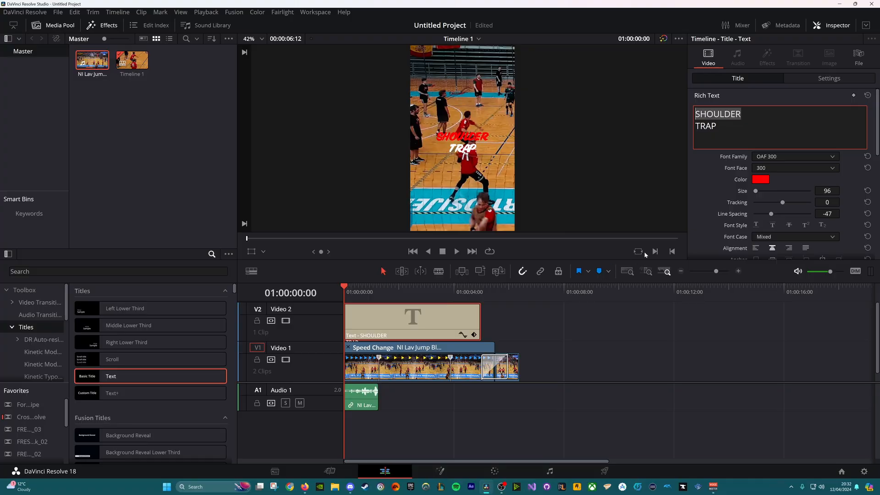
Strengthen the title's drop shadow with offset 2.000 by 2.000, blur 22 and opacity 92.
scroll(714, 205, down, 10)
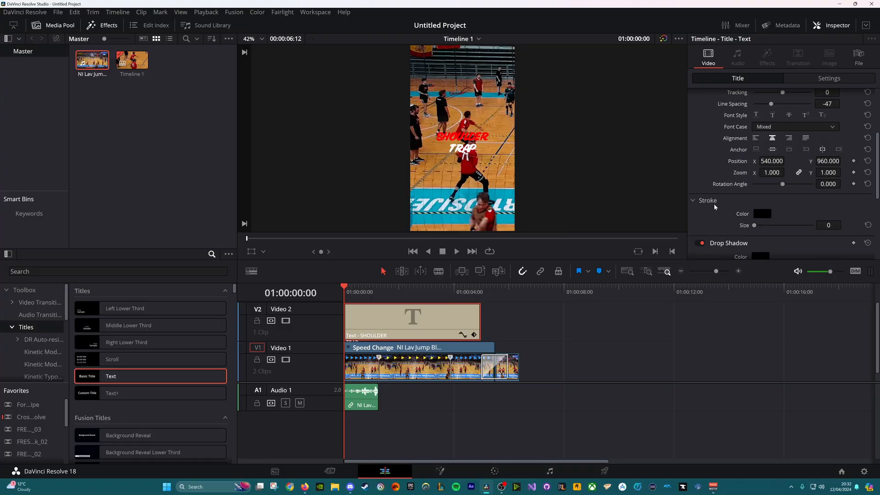
drag(766, 159, 843, 157)
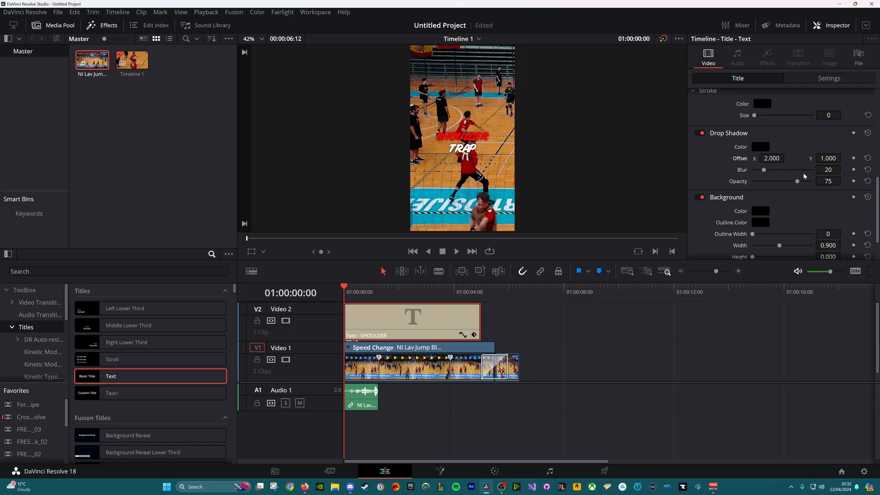
drag(801, 183, 808, 181)
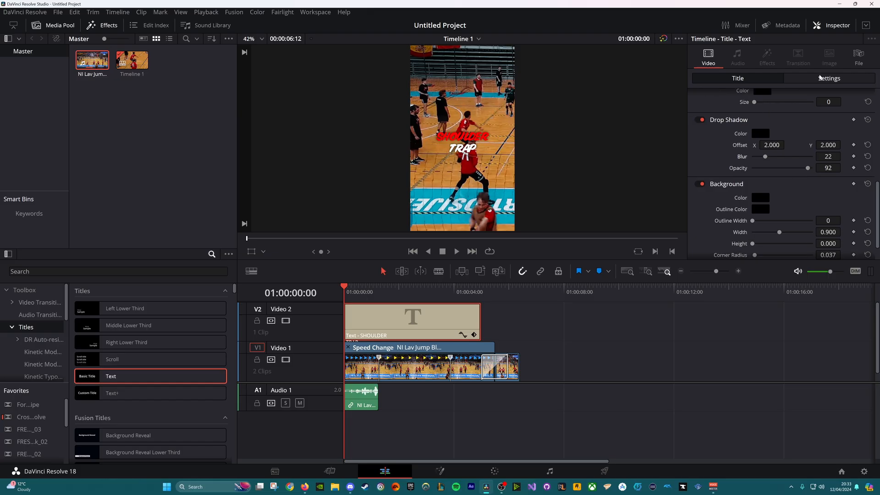
Set the title's zoom to 1.450 and its Y position to -443.
click(829, 78)
drag(821, 118, 836, 110)
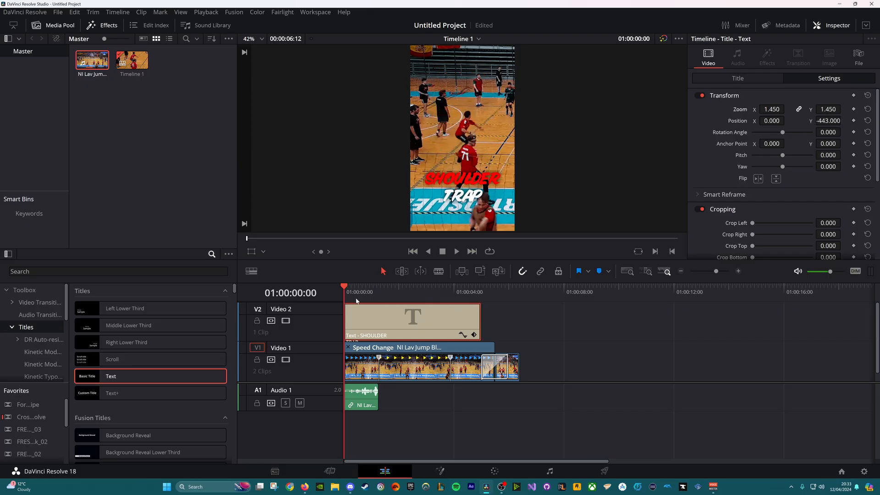
Add short fades at the title's start and end, and trim the title to end at 01:00:01:09.
drag(346, 306, 353, 305)
key(space)
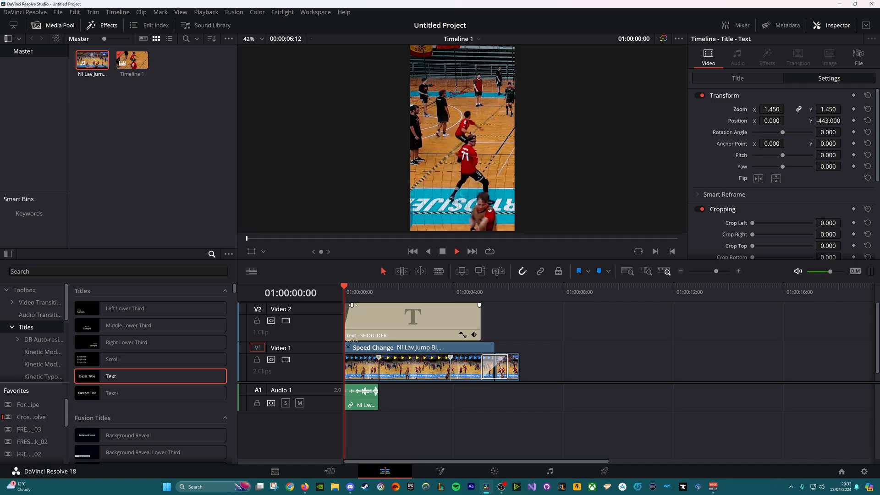
key(space)
drag(479, 316, 380, 317)
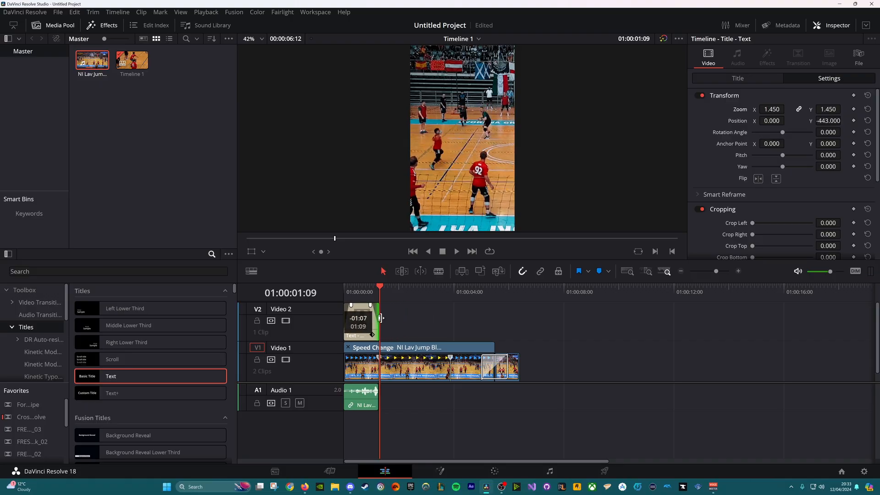
Play the whole timeline from the start to check the title, slow motion and transition.
click(342, 286)
key(space)
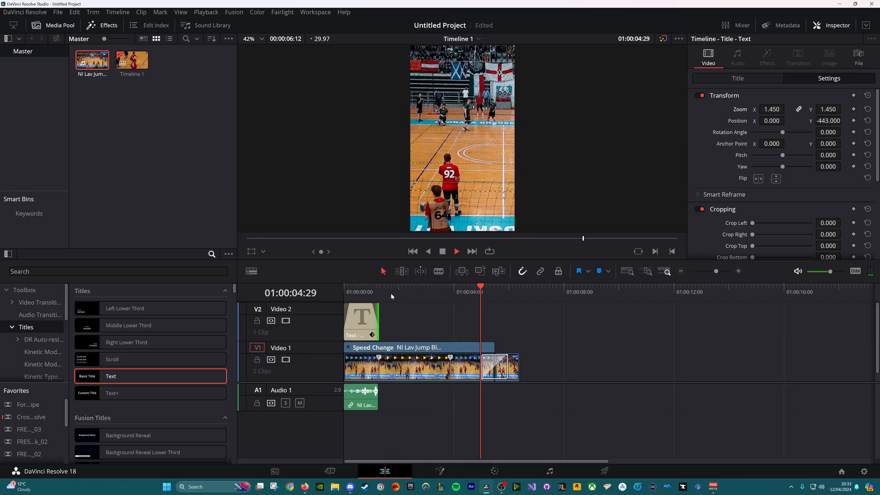
scroll(573, 358, down, 1)
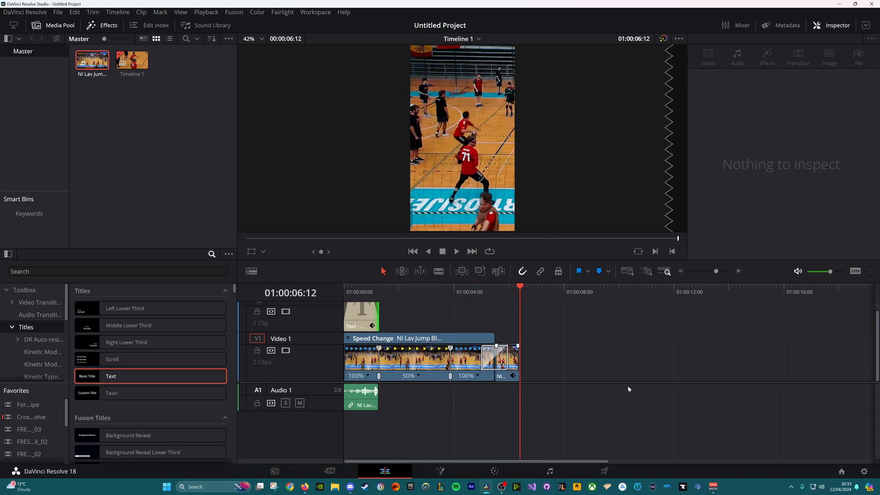
On the Deliver page, name the export "Dodgeball Sport FYP" and set its location to the Desktop.
click(603, 471)
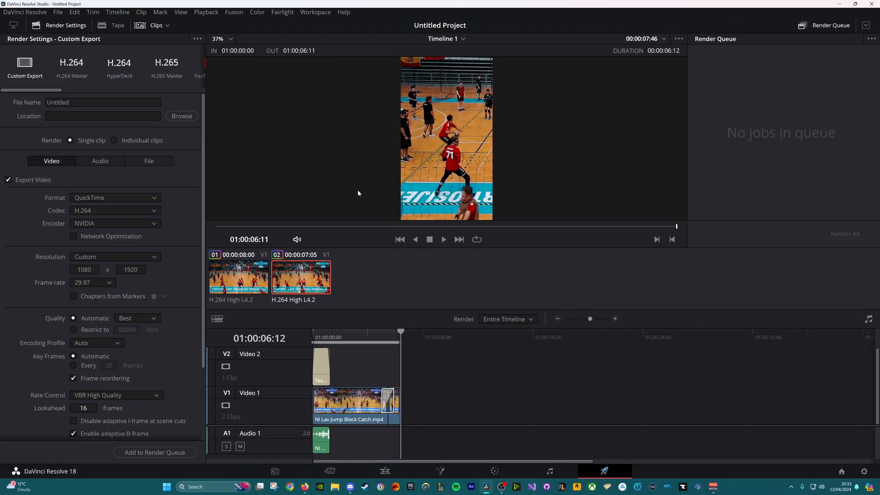
click(57, 102)
text(Dodgeball Sport)
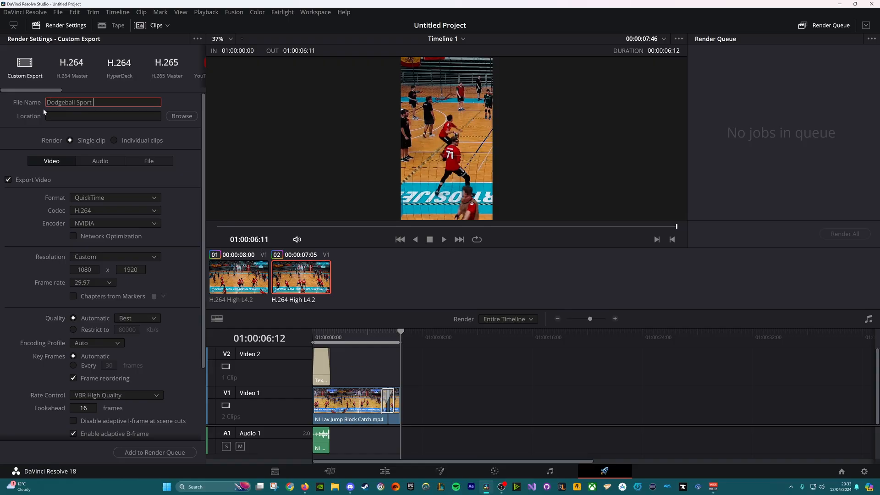
text( FYP)
click(182, 116)
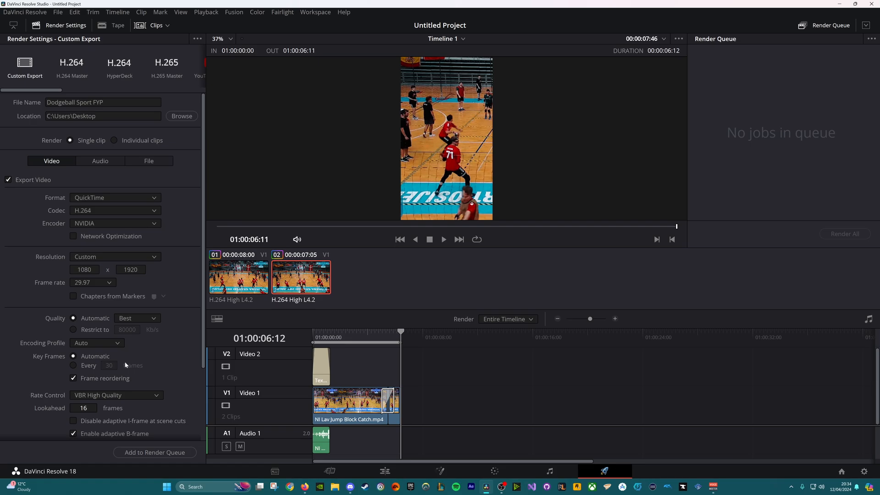
Add the export to the render queue and render all queued jobs.
click(153, 452)
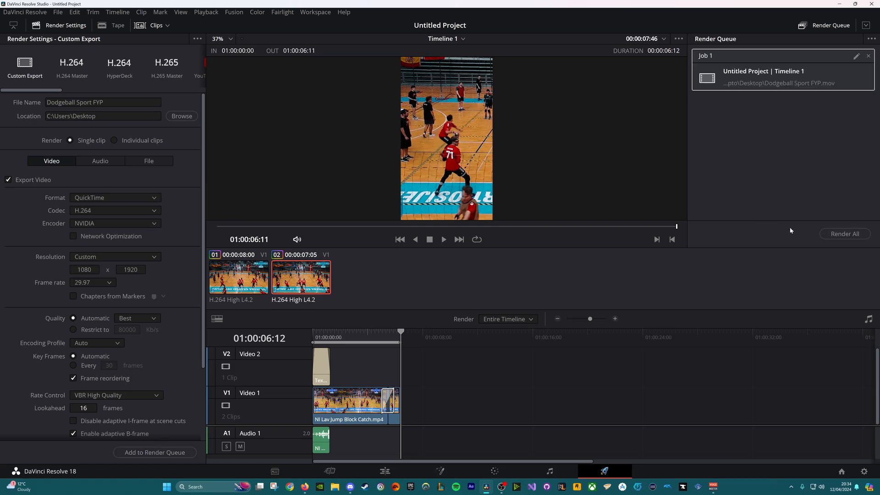
click(828, 235)
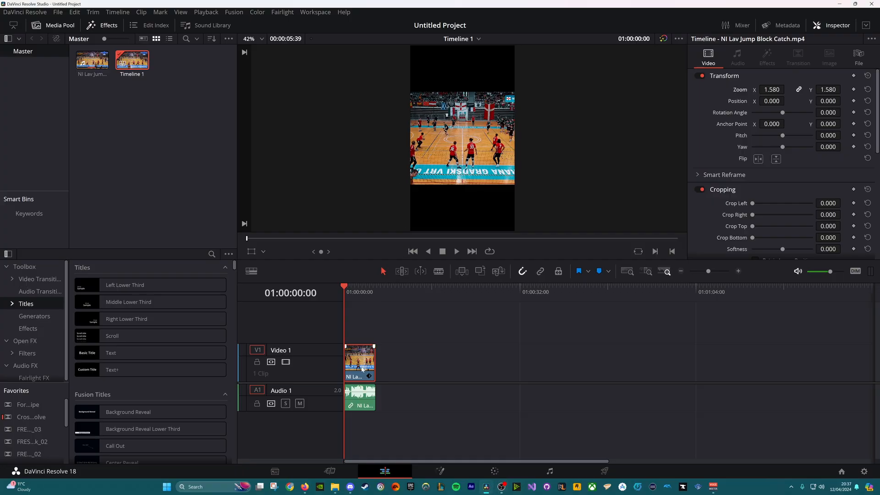
Paste a copy of the horizontal clip and place it on track V2 directly above the original.
click(384, 311)
key(ctrl+v)
drag(396, 366, 356, 333)
click(359, 295)
Reset the zoom of the clip on track V1 and enlarge it to 3.160 as a full-frame background.
click(368, 355)
click(868, 90)
mouse_move(826, 89)
mouse_down()
mouse_move(859, 89)
mouse_move(825, 90)
mouse_up()
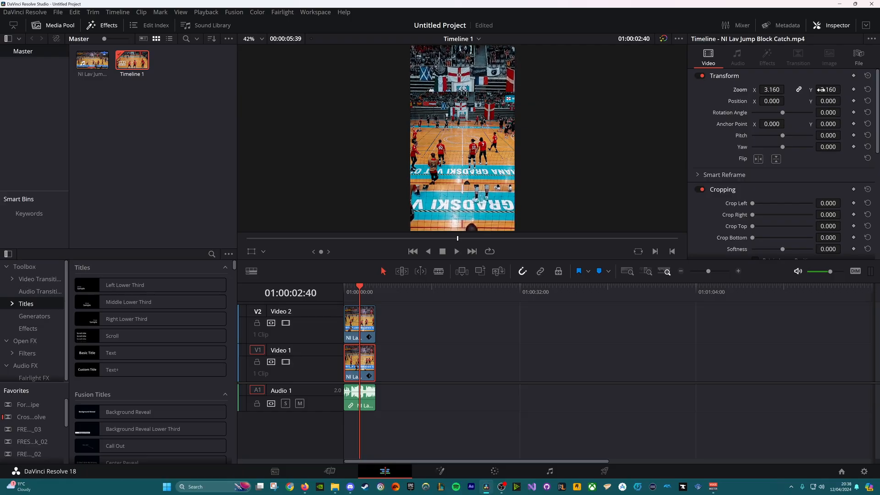
Apply the Box Blur filter to the enlarged background clip on track V1.
click(27, 353)
drag(113, 284, 344, 362)
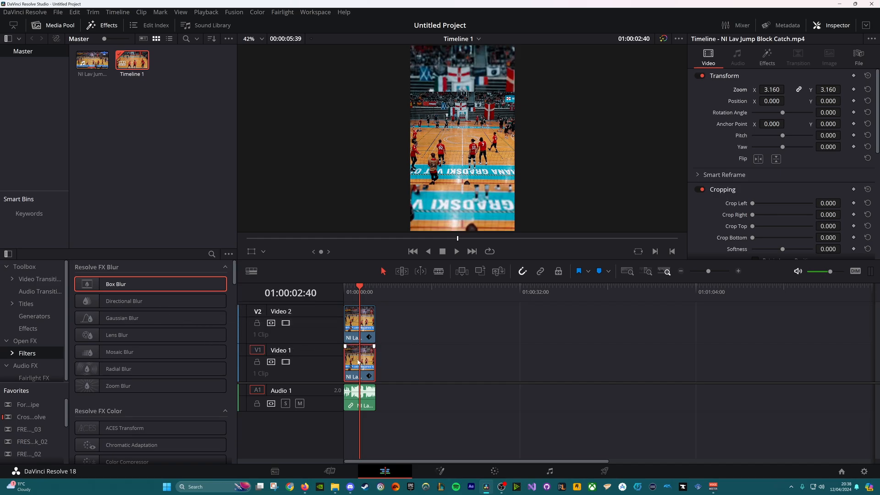
click(429, 322)
Play the timeline from the start to check the clip over its blurred background.
click(345, 294)
key(space)
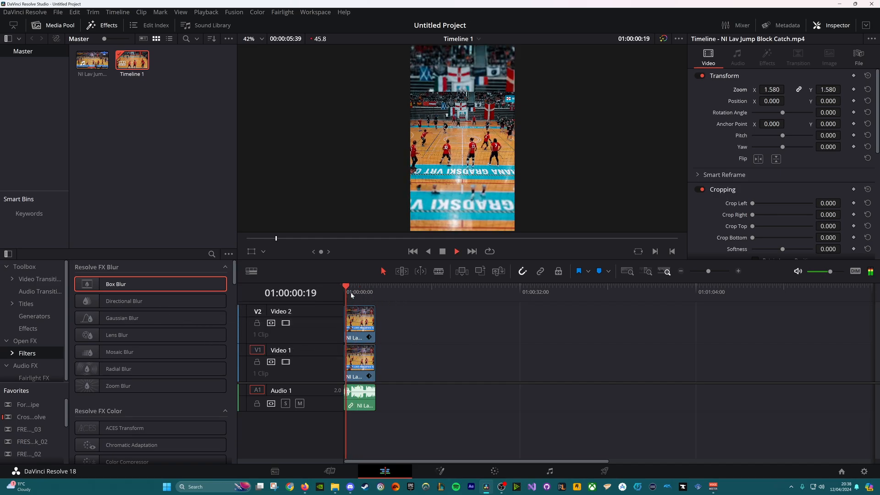
key(space)
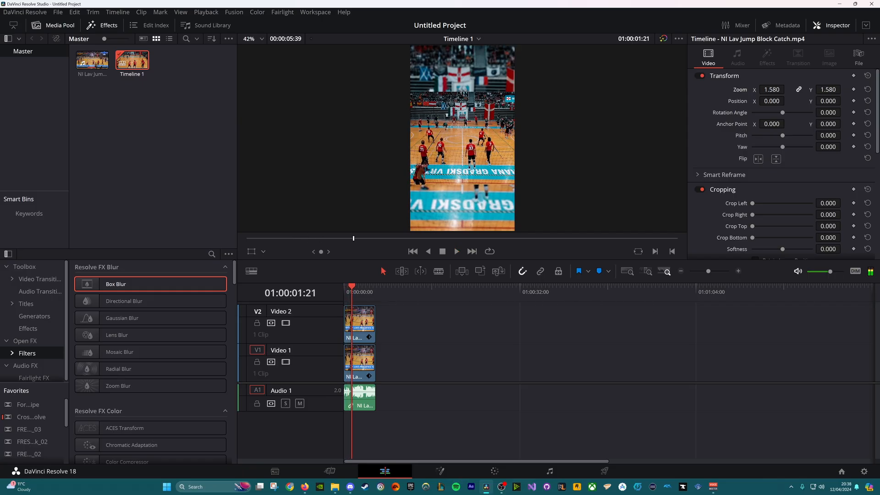